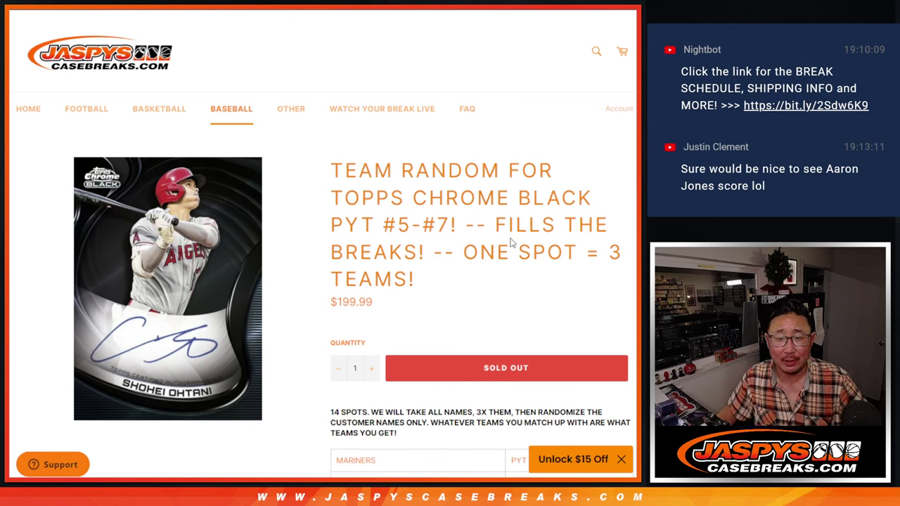
- Highlight the break's title, PYT #5–#7, price and spot description on the product page
left_click_drag(343, 171, 506, 178)
left_click(506, 178)
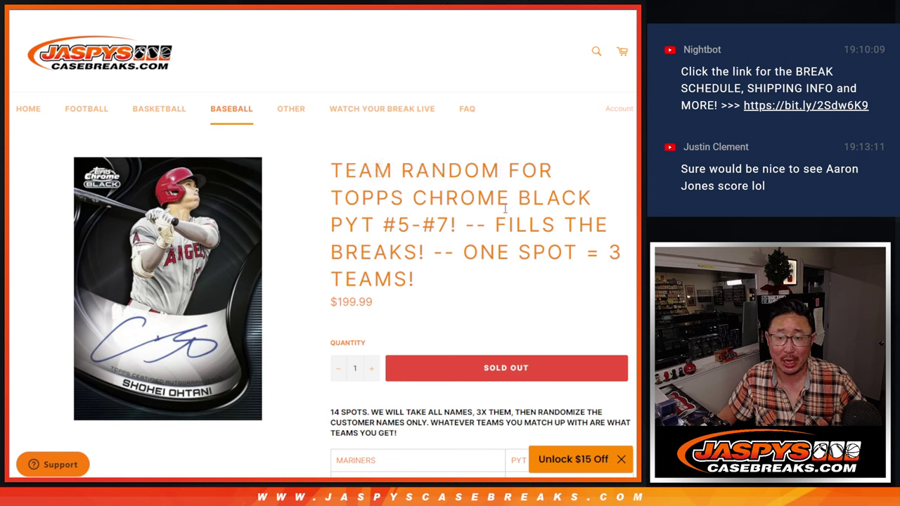
left_click_drag(326, 229, 449, 227)
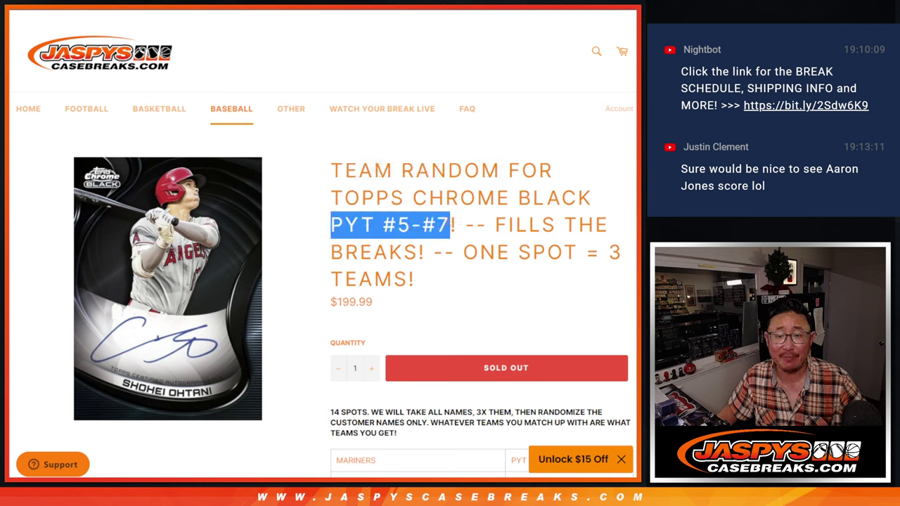
left_click(477, 229)
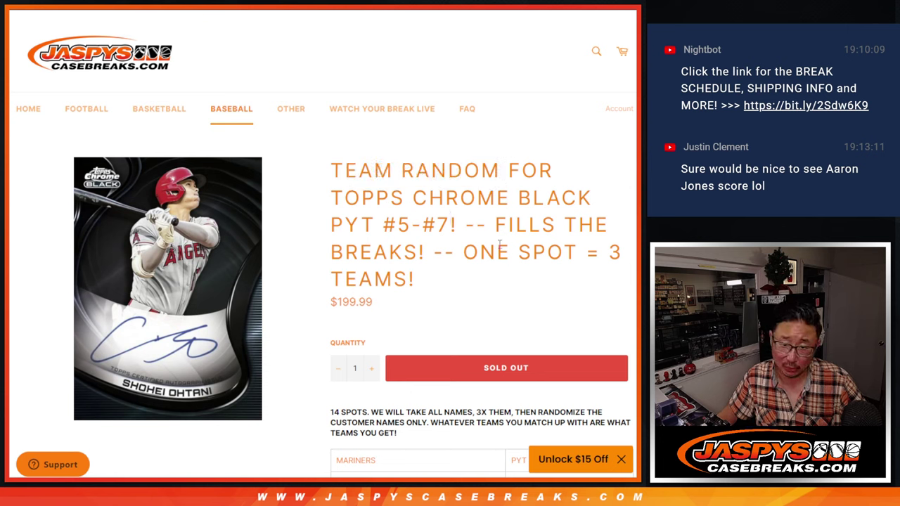
scroll(499, 244, "down", 3)
left_click_drag(336, 191, 452, 181)
left_click(411, 164)
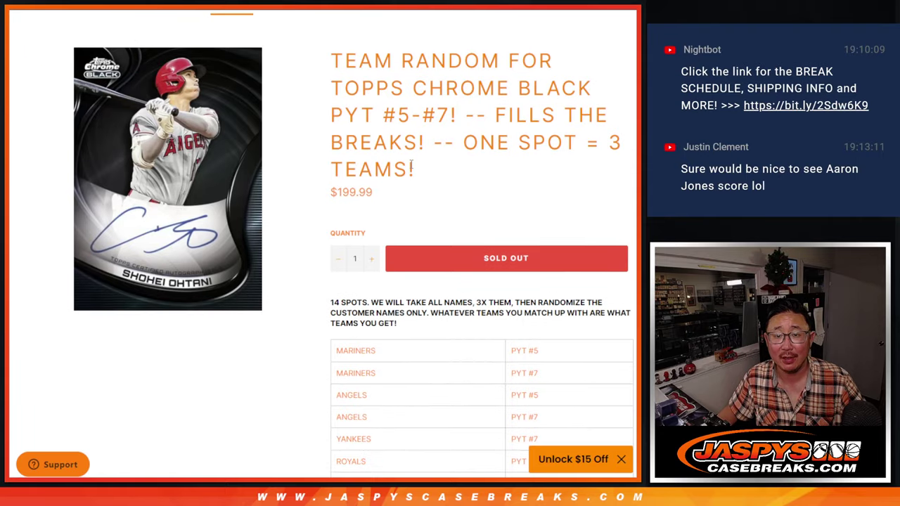
scroll(490, 226, "down", 4)
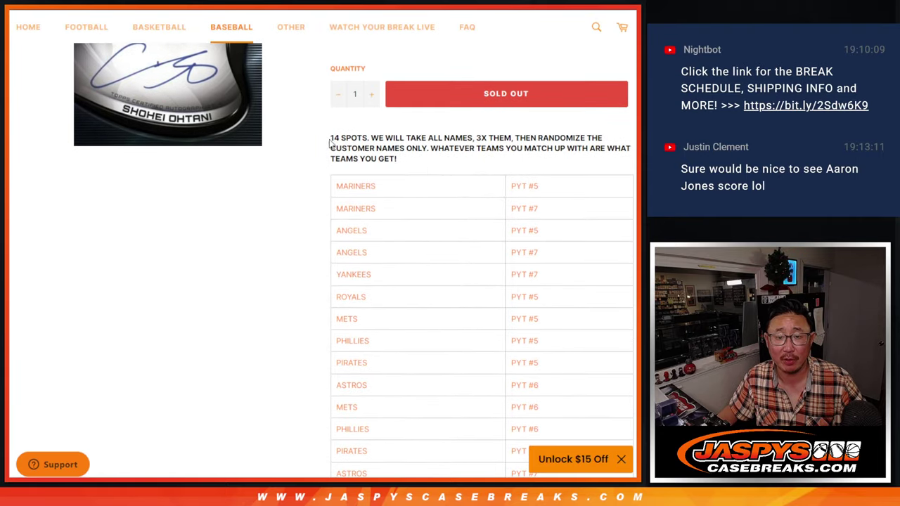
left_click_drag(330, 142, 386, 140)
left_click(477, 152)
- Scroll down through the rest of the product page and back up
scroll(480, 232, "down", 6)
scroll(481, 232, "down", 3)
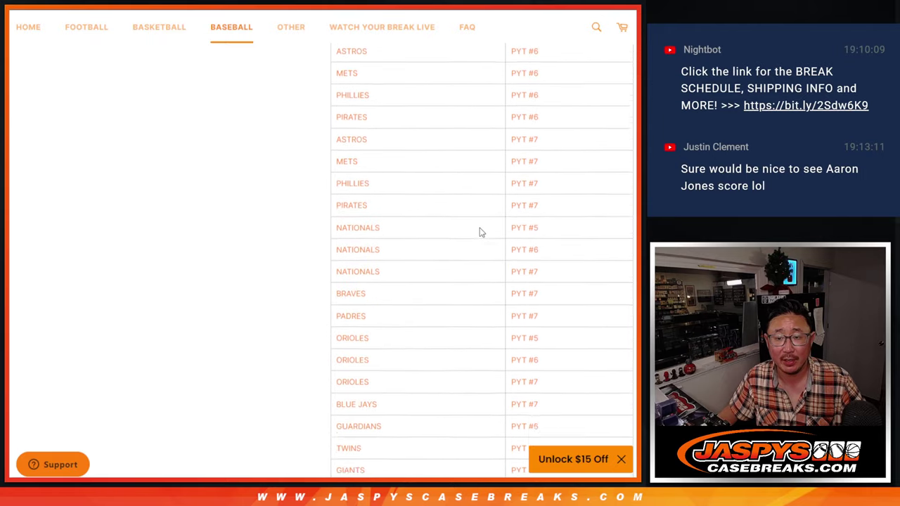
scroll(480, 232, "down", 6)
scroll(480, 232, "down", 6)
scroll(480, 232, "down", 1)
scroll(480, 232, "up", 5)
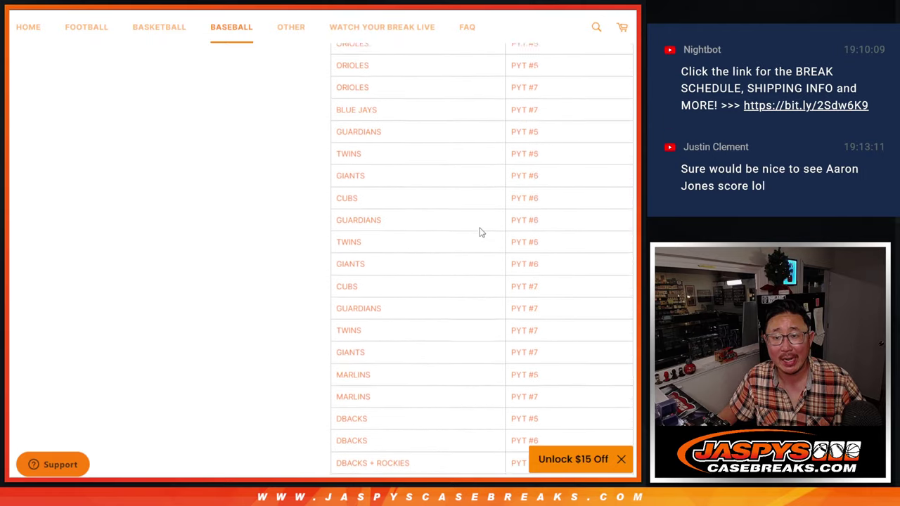
scroll(480, 232, "up", 10)
scroll(480, 232, "up", 10)
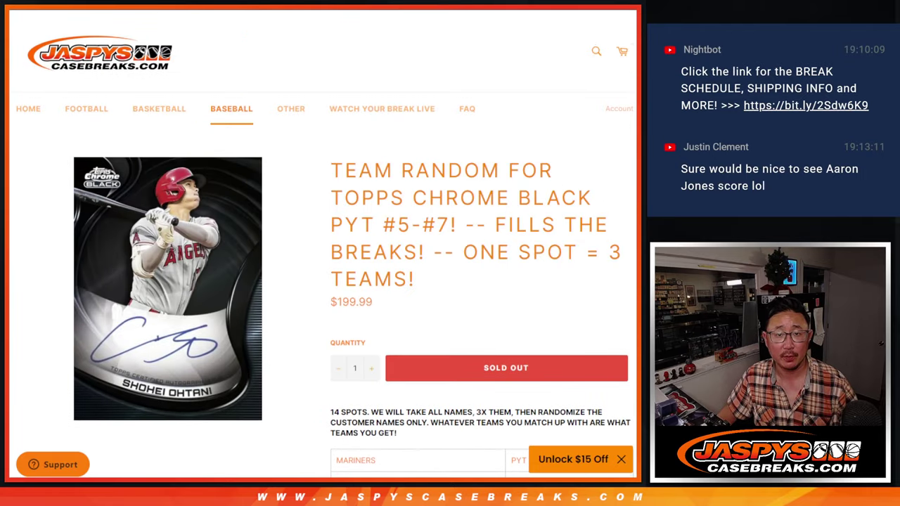
- Copy the 14 names in A1:A14 and paste them at A15 and A29 to fill 42 rows
key("ctrl+Tab")
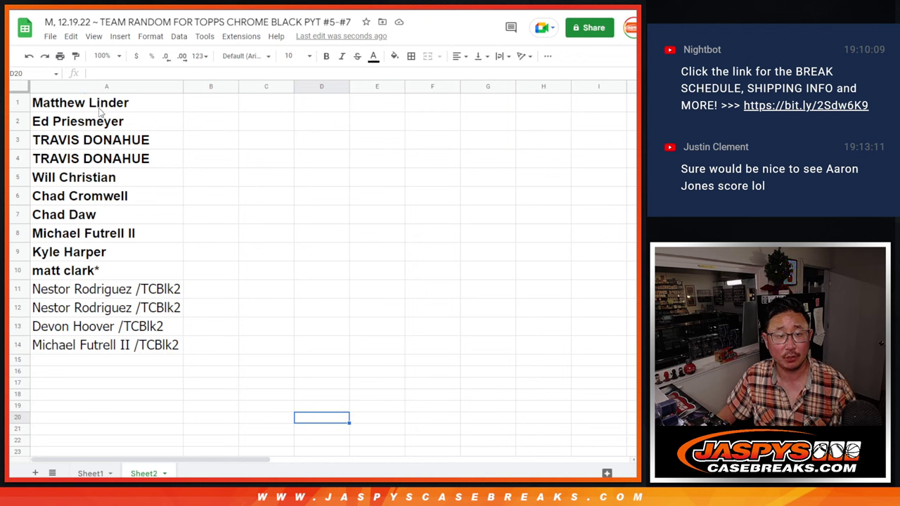
left_click(102, 109)
left_click(106, 346, "shift")
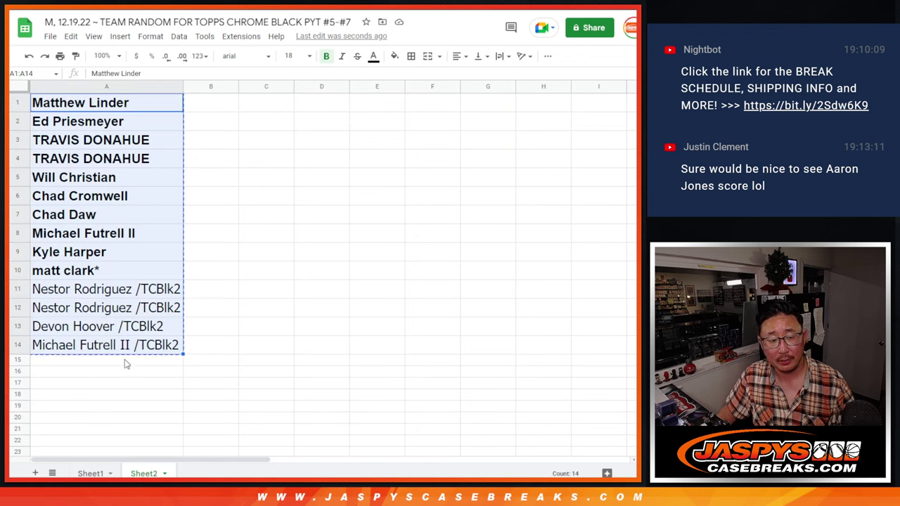
key("ctrl+c")
left_click(153, 360)
key("ctrl+v")
scroll(190, 281, "down", 4)
scroll(167, 322, "down", 1)
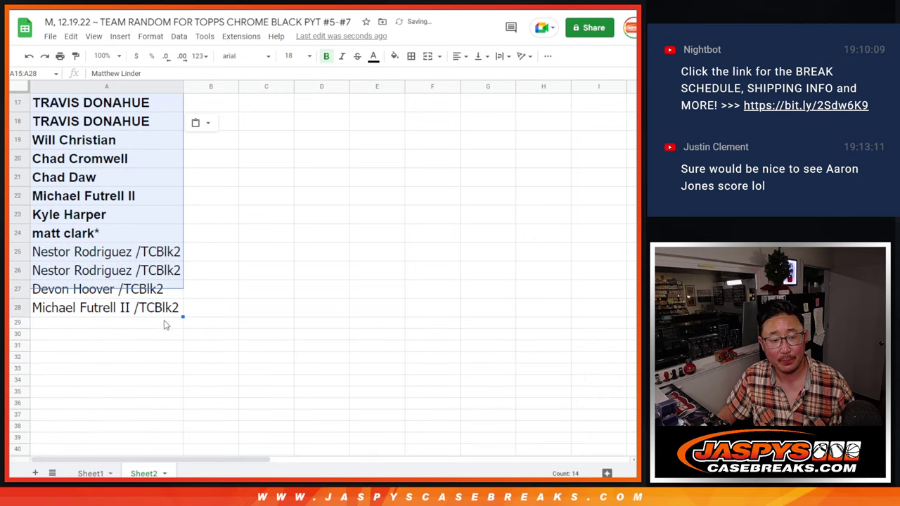
left_click(151, 326)
key("ctrl+v")
scroll(205, 327, "down", 4)
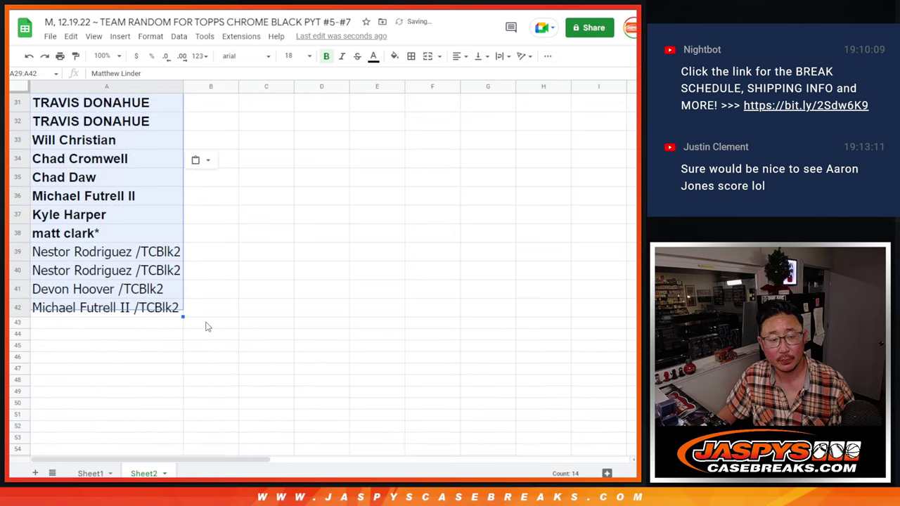
left_click(21, 308)
- Review the Sheet1 team list down to its last entry in row 42
left_click(89, 473)
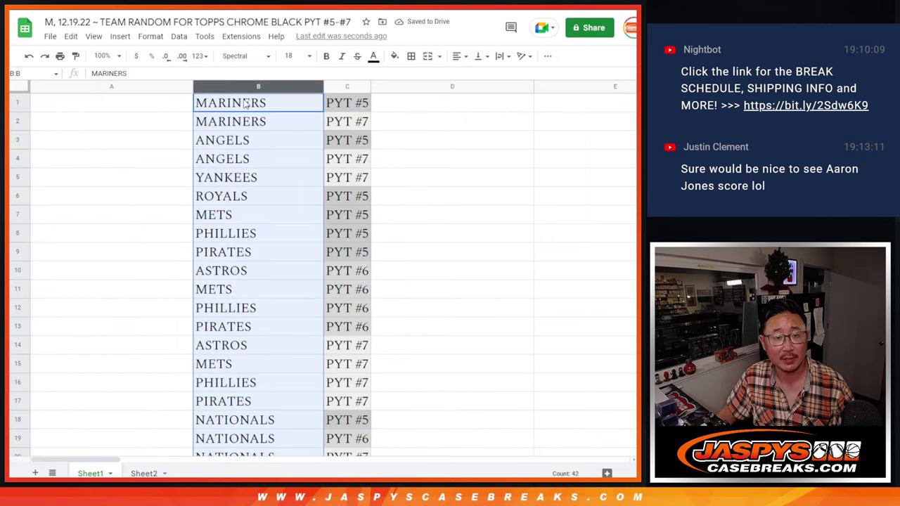
scroll(260, 155, "down", 1)
scroll(272, 207, "down", 6)
scroll(211, 211, "down", 4)
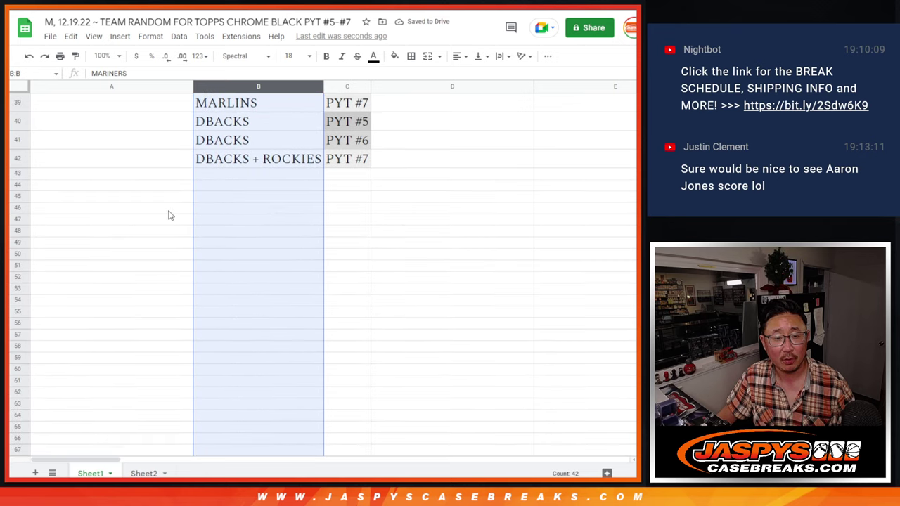
left_click(24, 160)
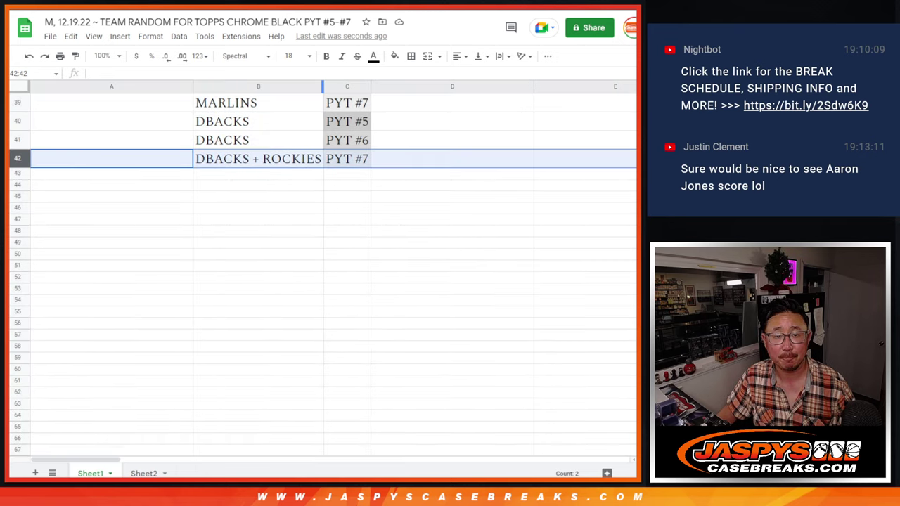
scroll(166, 280, "up", 3)
scroll(166, 280, "up", 5)
scroll(167, 282, "up", 4)
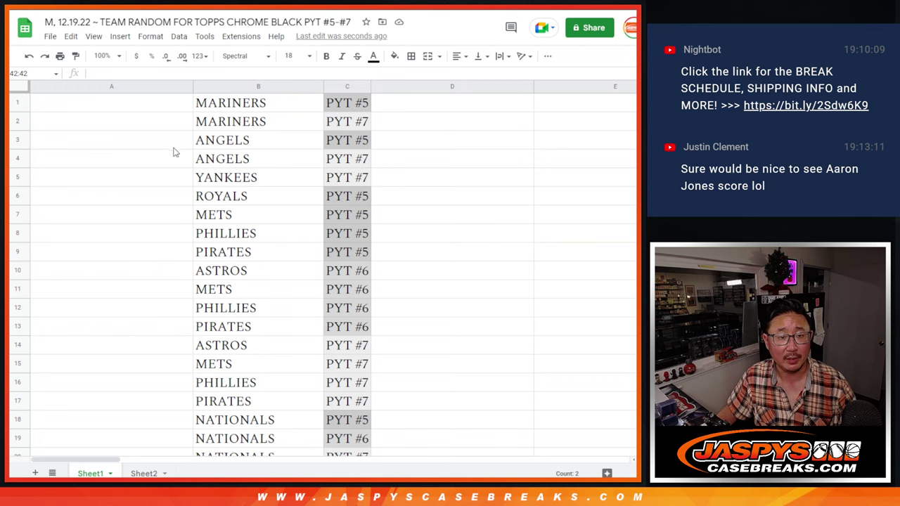
- Glance at the randomizer page, then return to the top of Sheet2's name list
left_click(172, 101)
key("ctrl+Tab")
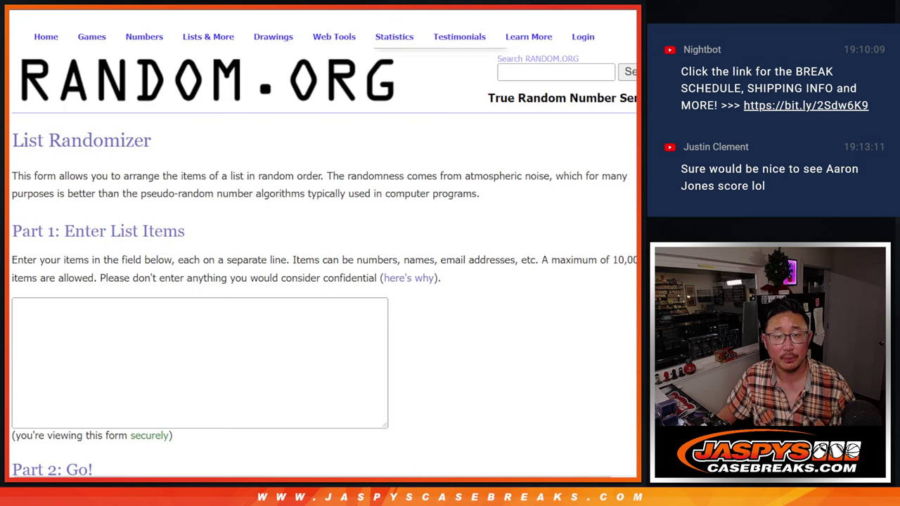
key("ctrl+shift+Tab")
left_click(143, 475)
scroll(149, 239, "up", 3)
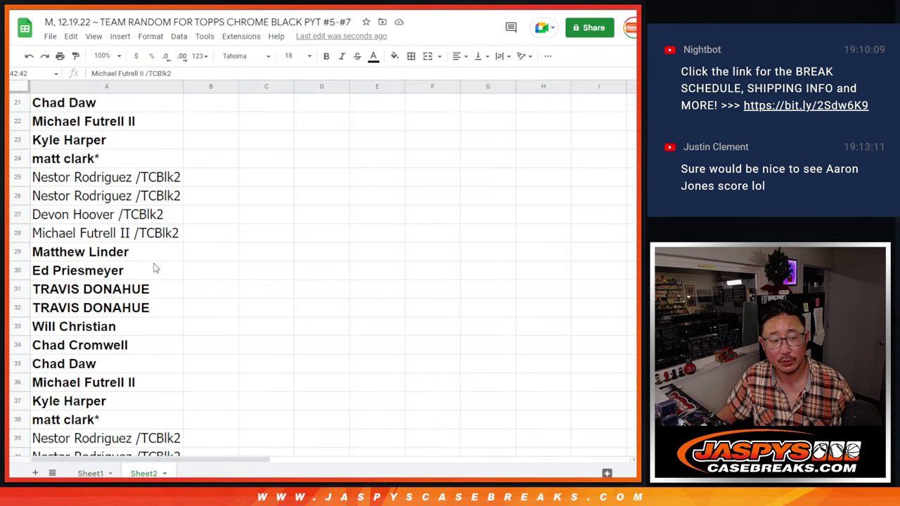
scroll(152, 265, "up", 5)
scroll(156, 265, "up", 1)
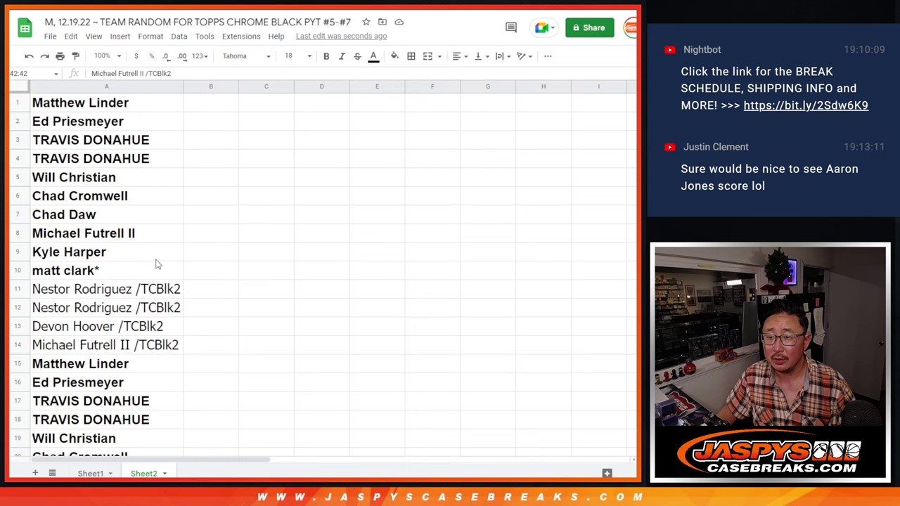
- Select and copy all 42 customer names in A1:A42
left_click(127, 100)
scroll(211, 254, "down", 4)
scroll(211, 255, "down", 3)
scroll(211, 256, "down", 1)
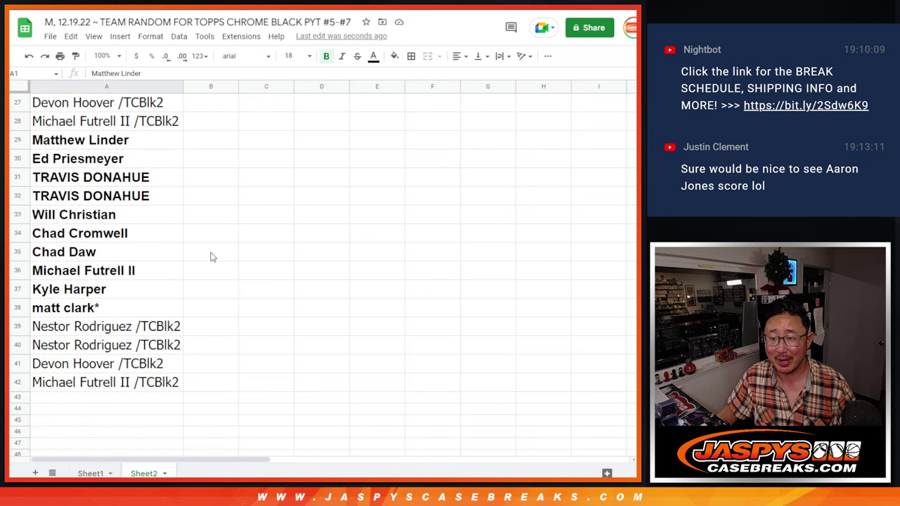
scroll(211, 257, "down", 1)
left_click(121, 315, "shift")
key("ctrl+c")
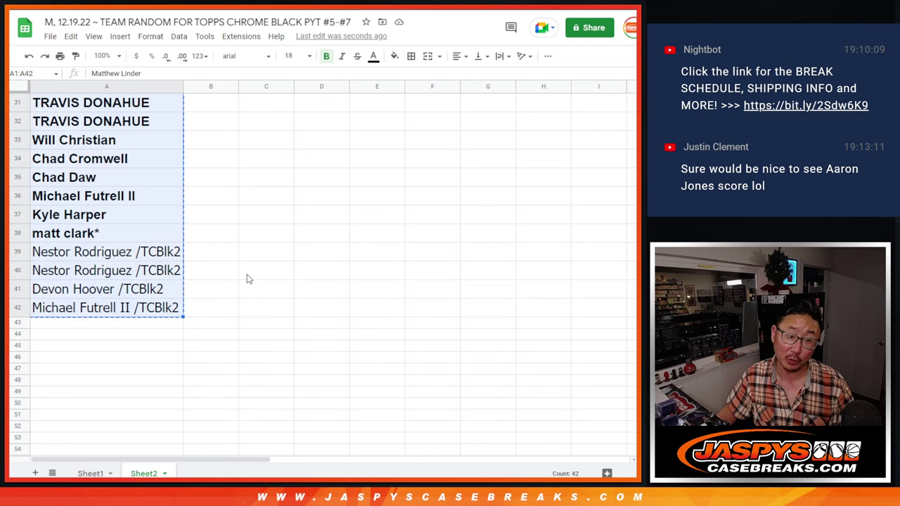
- Check the copied list, then bring up the RANDOM.ORG List Randomizer
scroll(253, 285, "up", 2)
scroll(253, 283, "up", 5)
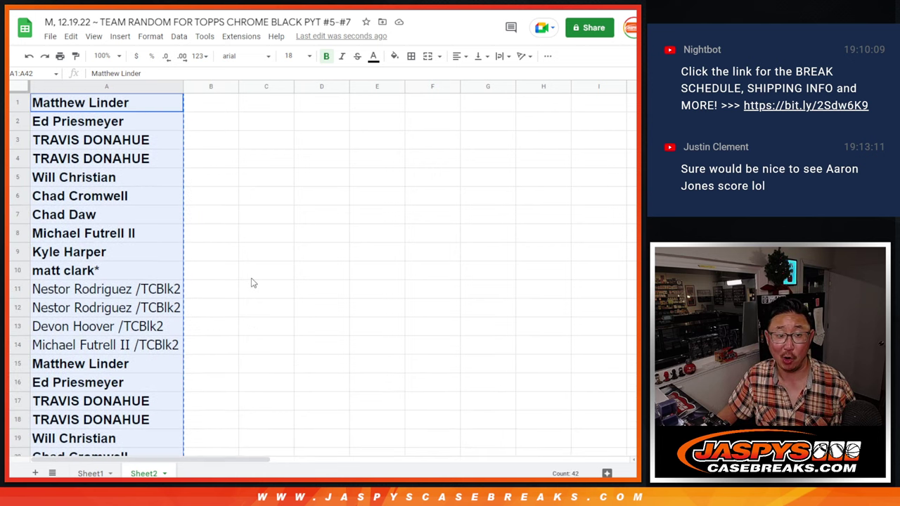
scroll(251, 273, "down", 2)
scroll(252, 271, "down", 3)
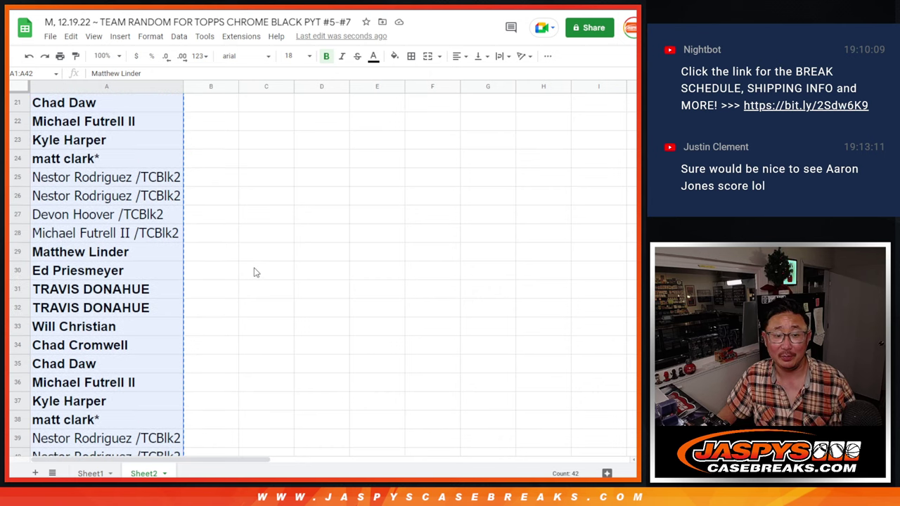
scroll(255, 272, "down", 2)
scroll(256, 266, "up", 5)
scroll(281, 211, "up", 2)
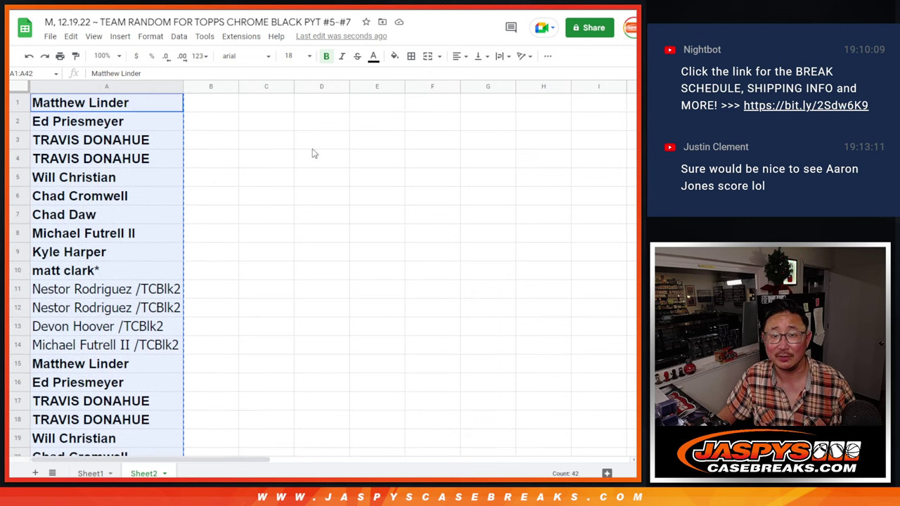
key("alt+Tab")
- Paste the 42 names into the List Randomizer's entry box
left_click(222, 336)
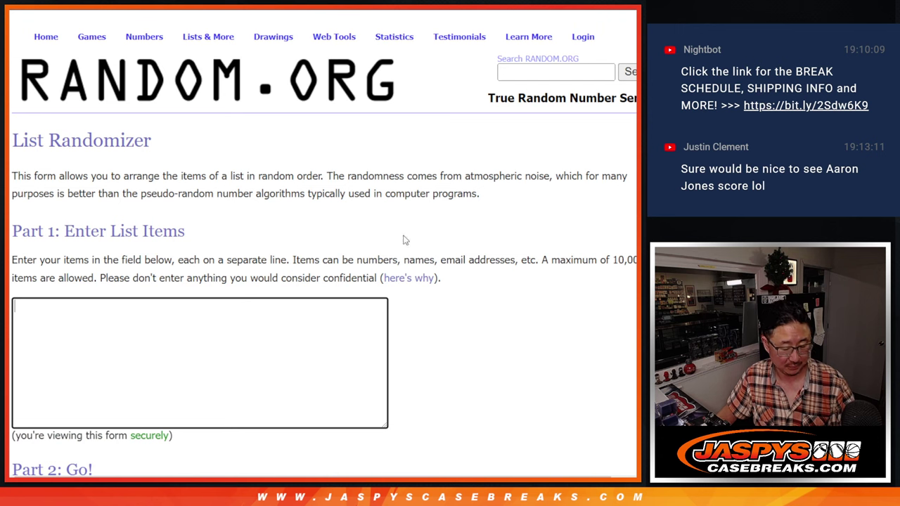
key("ctrl+v")
key("alt+Tab")
key("ctrl+shift+Page_Up")
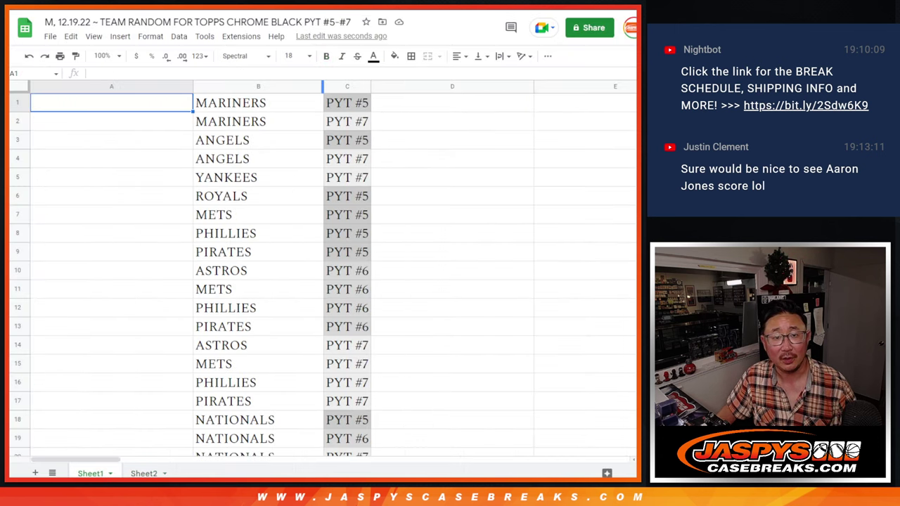
key("alt+Tab")
scroll(464, 305, "down", 2)
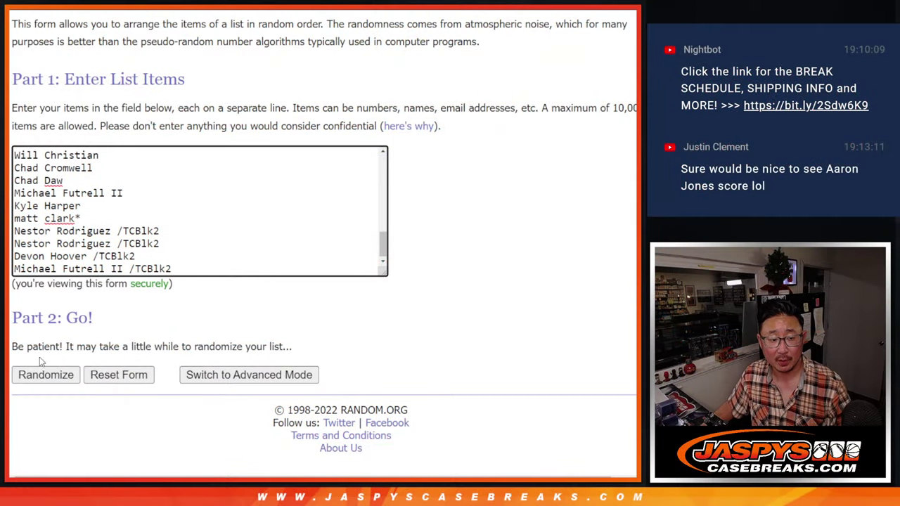
- Randomize the customer list five times
left_click(21, 378)
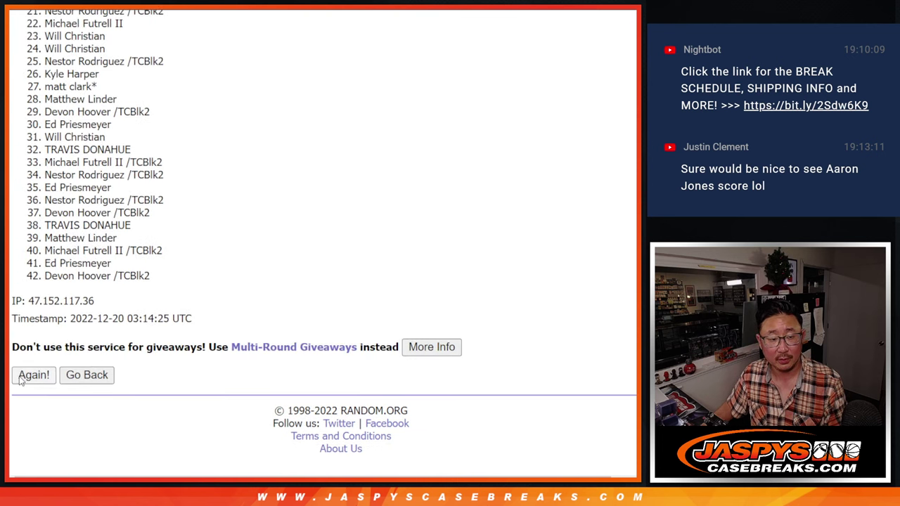
left_click(20, 378)
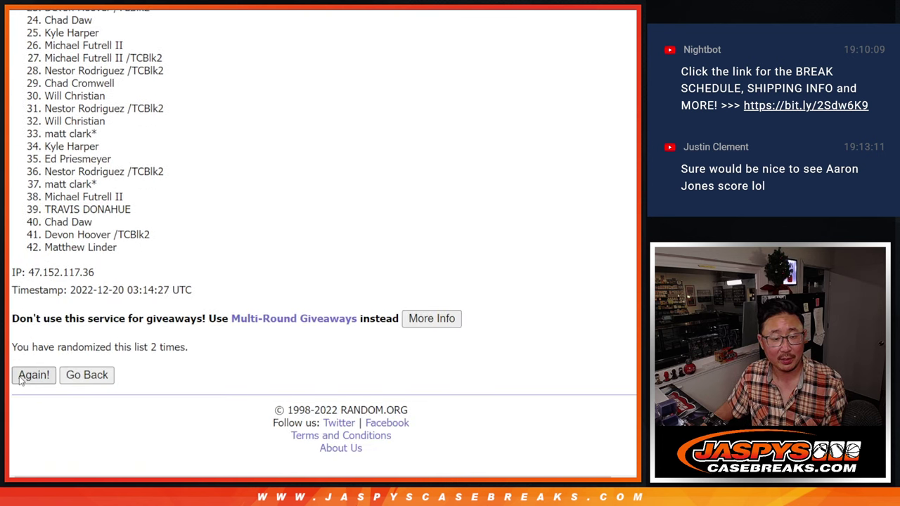
left_click(20, 378)
left_click(28, 378)
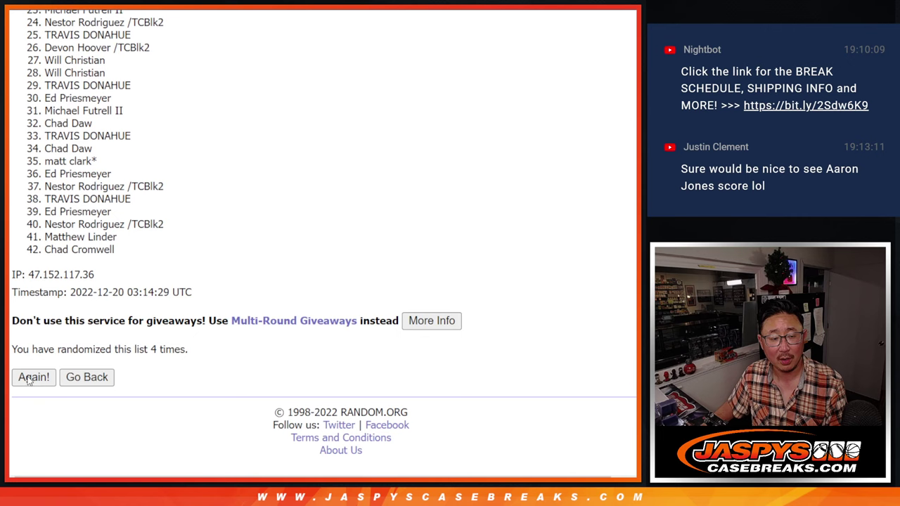
left_click(29, 379)
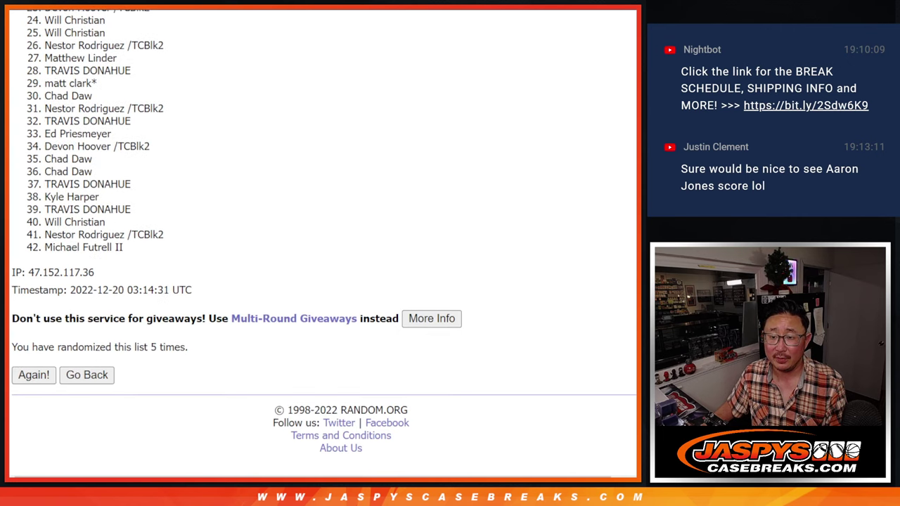
- Select shuffled entries 1 through 42 from the top of the results
scroll(324, 239, "up", 1)
scroll(324, 239, "up", 1)
scroll(323, 239, "up", 1)
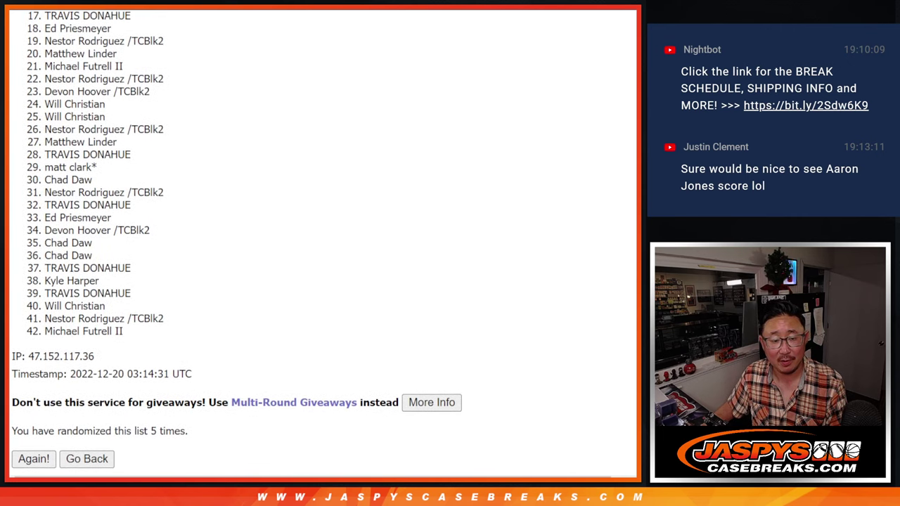
scroll(323, 239, "up", 1)
scroll(323, 239, "up", 1)
scroll(323, 239, "up", 1)
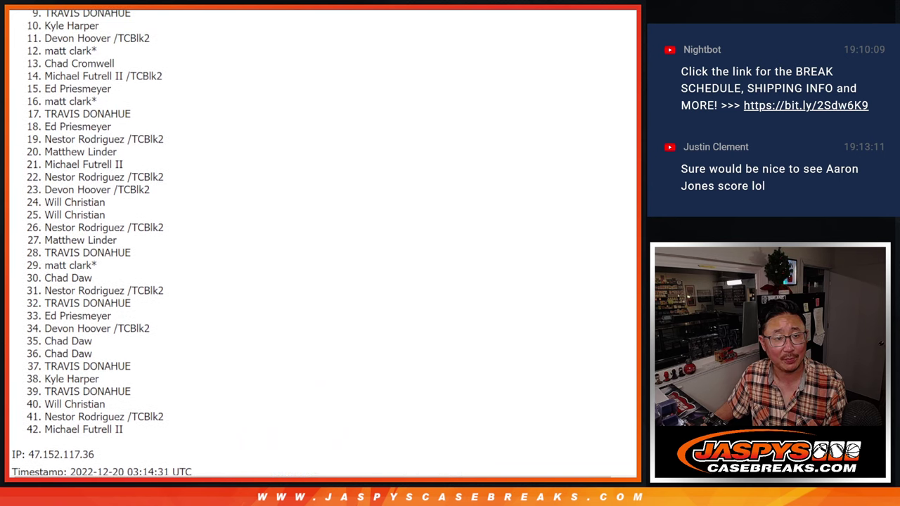
scroll(633, 162, "up", 1)
scroll(633, 162, "up", 1)
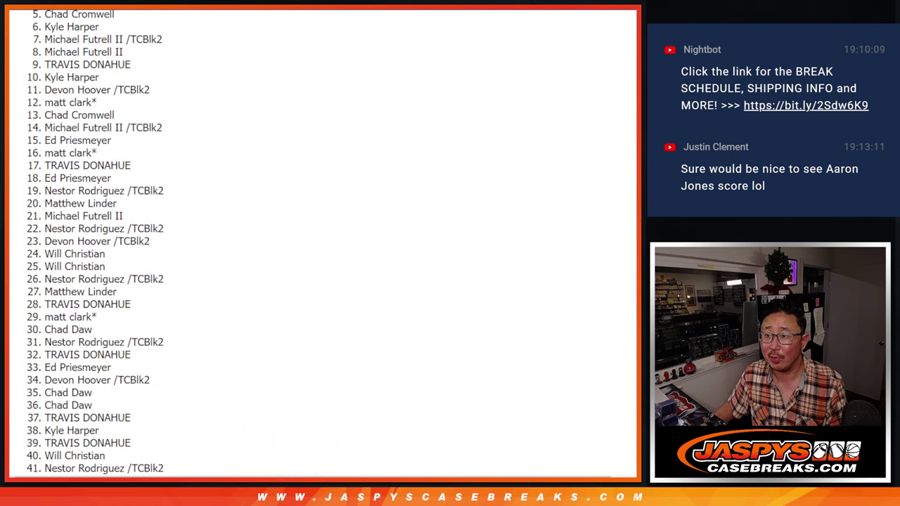
scroll(629, 148, "up", 2)
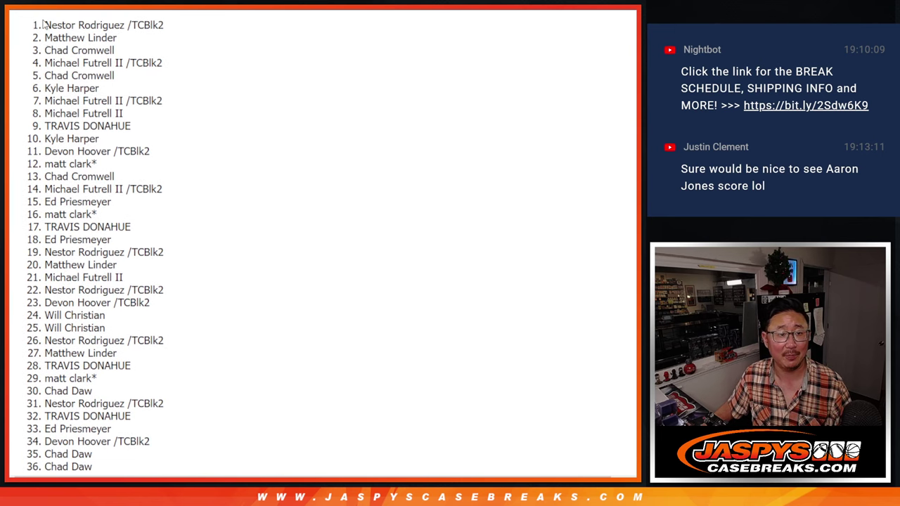
left_click_drag(43, 24, 150, 254)
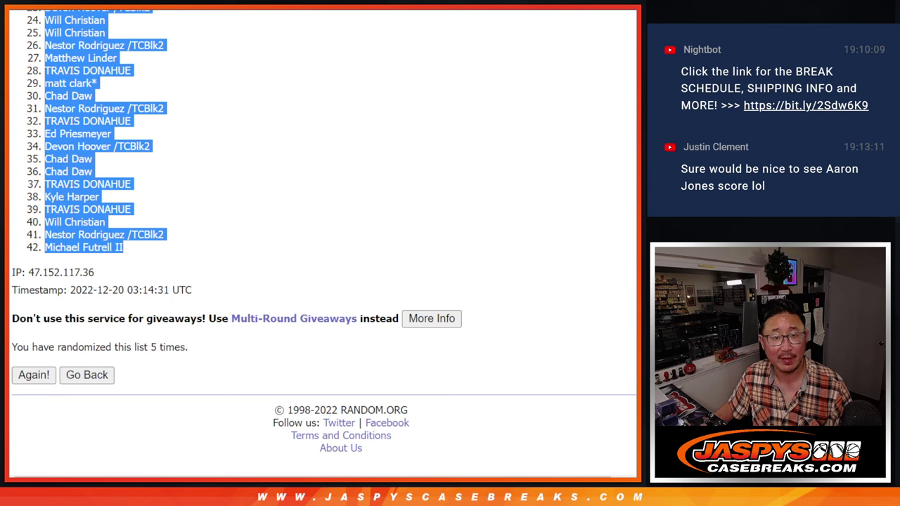
- Paste the shuffled names into column A at font size 18 and autofit the column
key("alt+Tab")
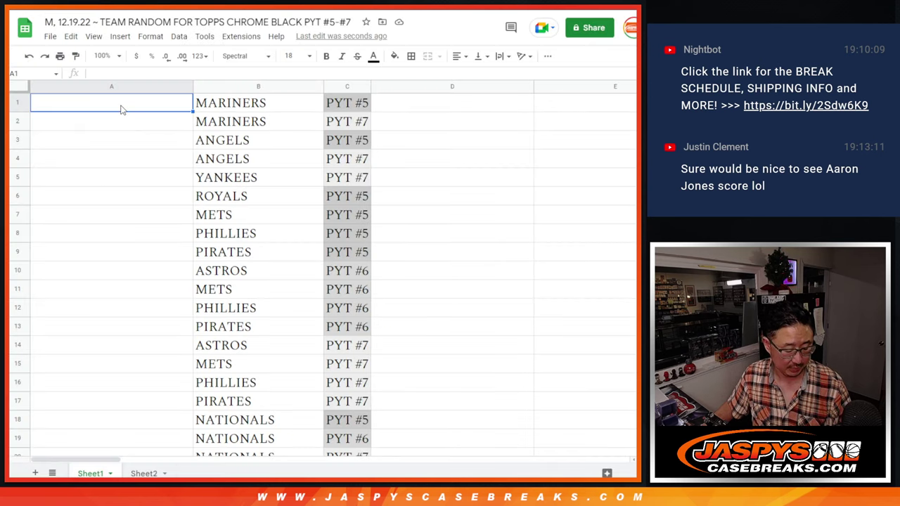
key("ctrl+v")
left_click(289, 55)
left_click(291, 215)
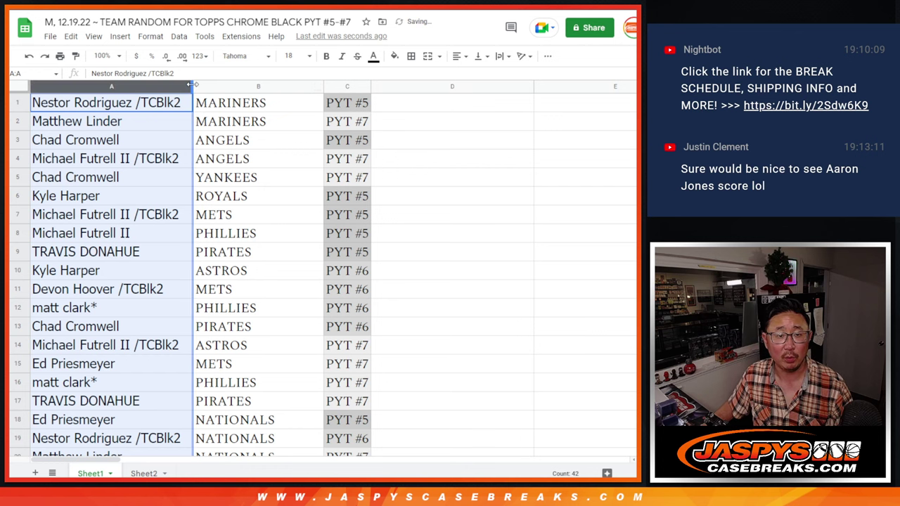
double_click(192, 87)
- Add a * mark to the first name in A1 and widen column A slightly
left_click(182, 105)
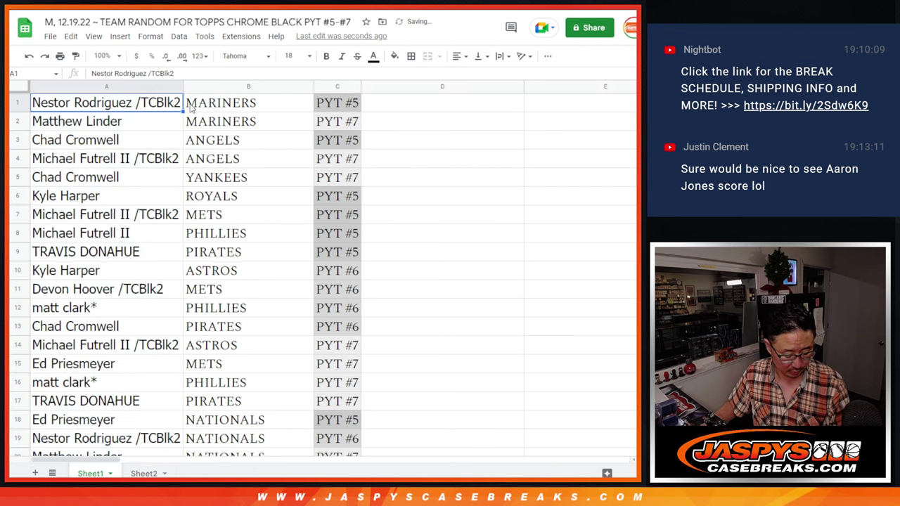
key("Return")
type("*")
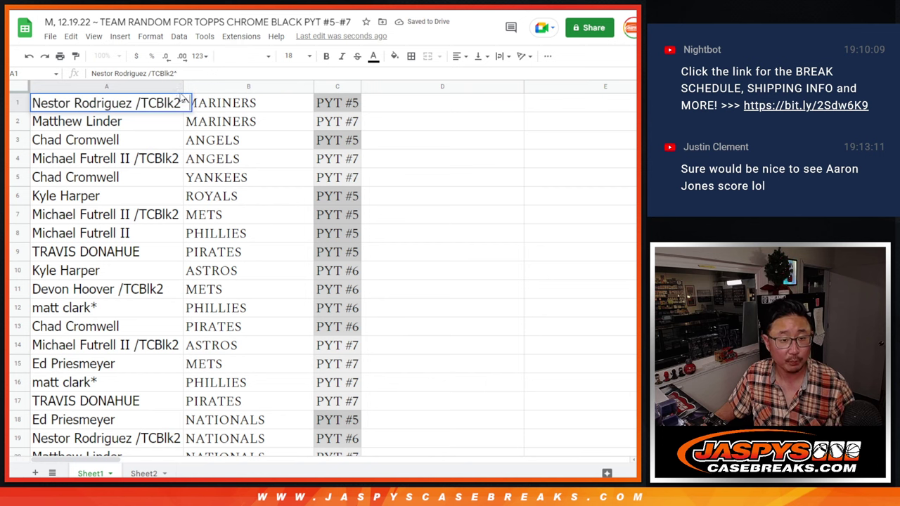
left_click(183, 86)
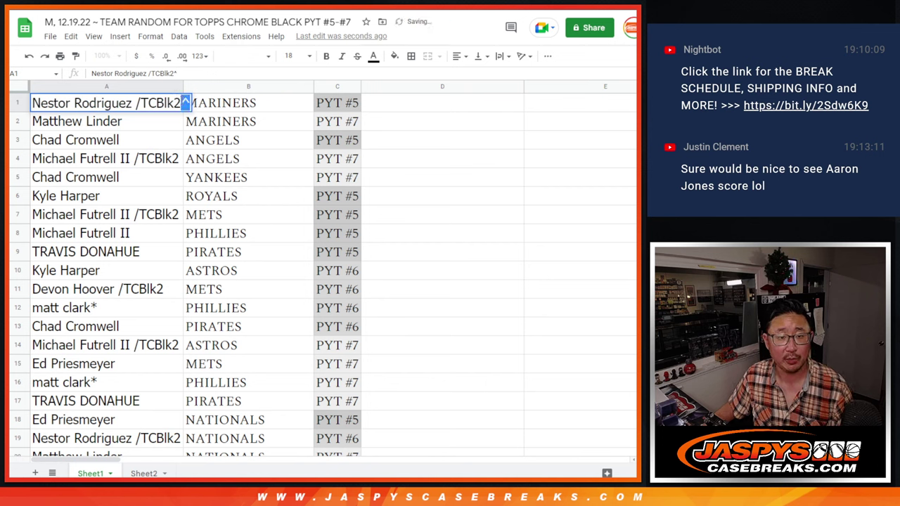
left_click(182, 140)
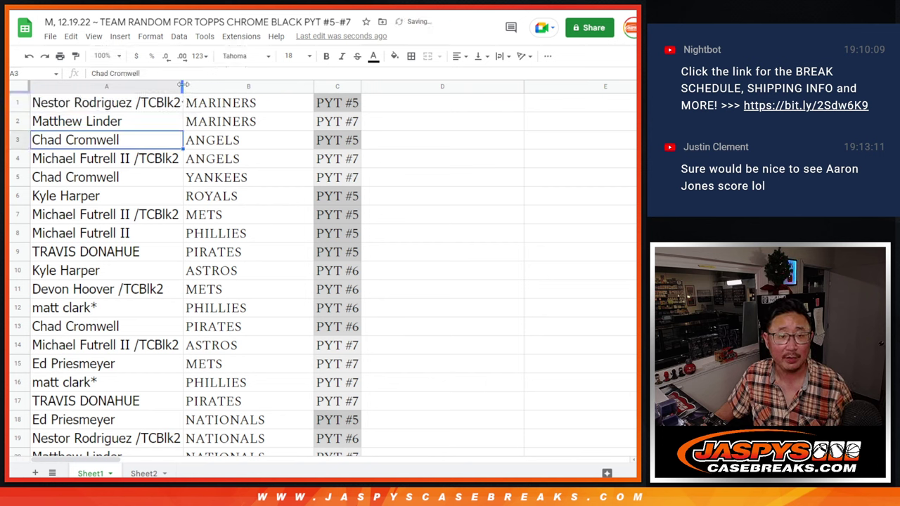
left_click_drag(183, 84, 192, 84)
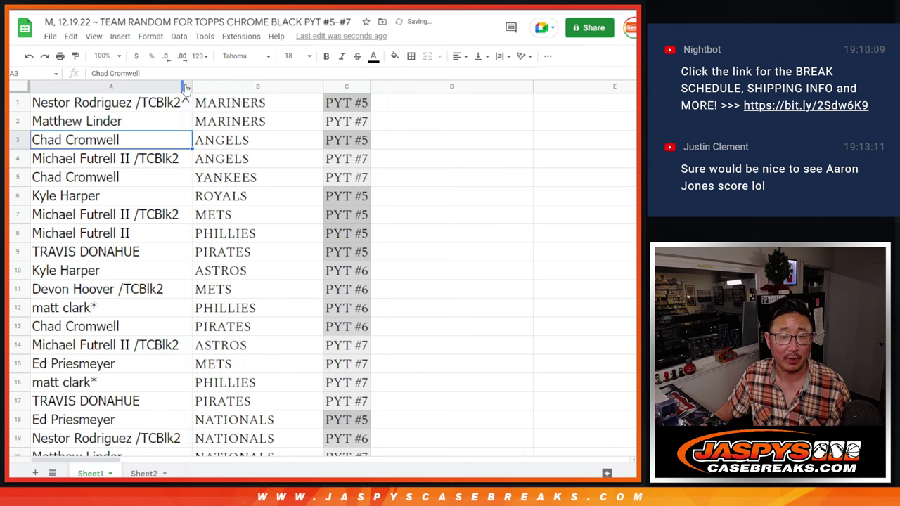
left_click(23, 104)
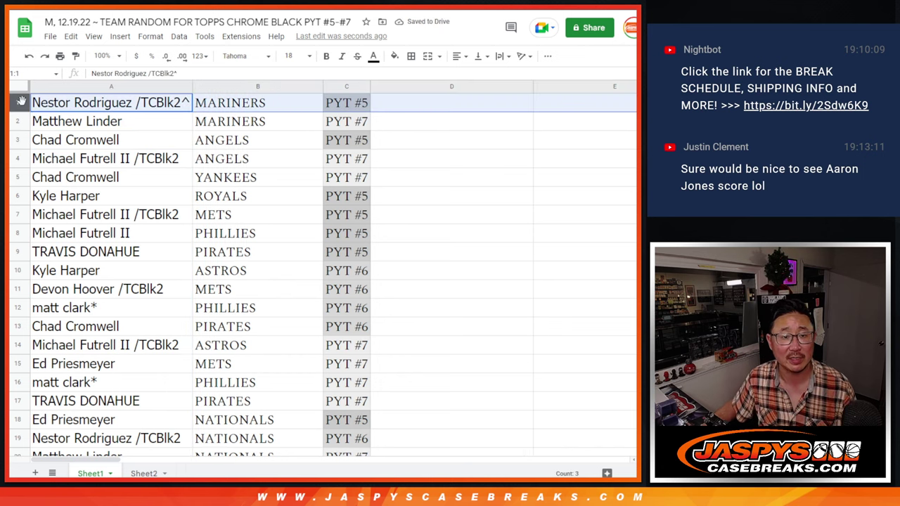
left_click(17, 140)
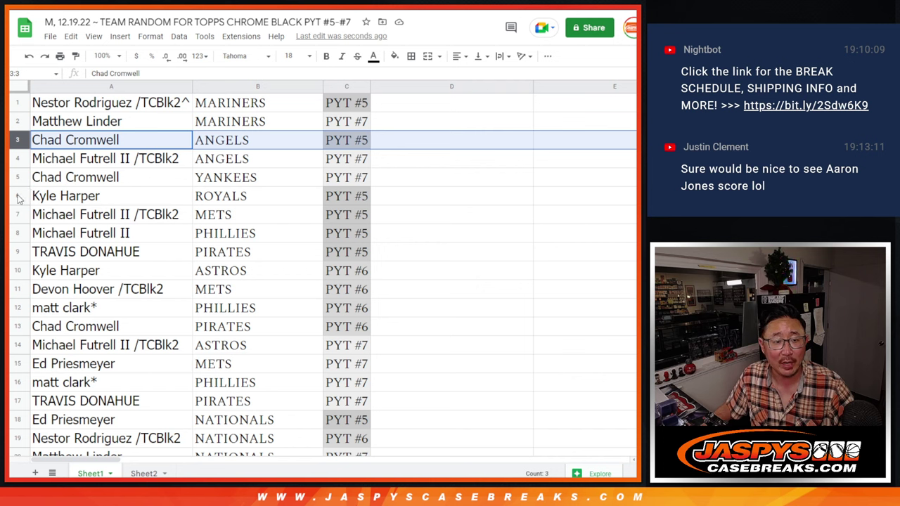
left_click(17, 195)
left_click(18, 214)
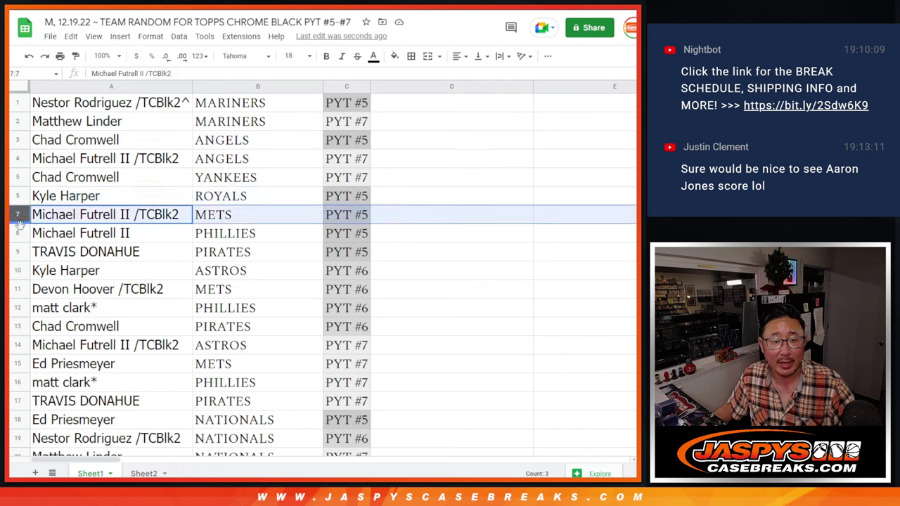
left_click(19, 232)
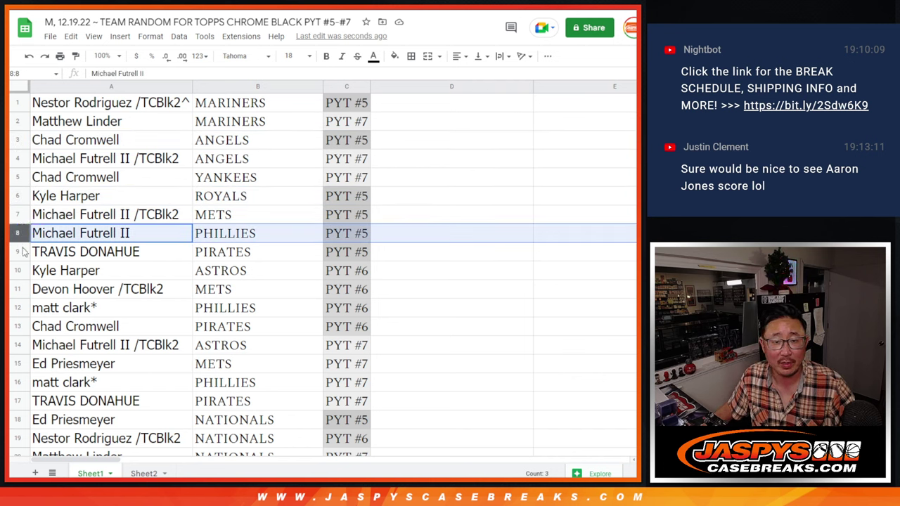
left_click(21, 252)
left_click(21, 270)
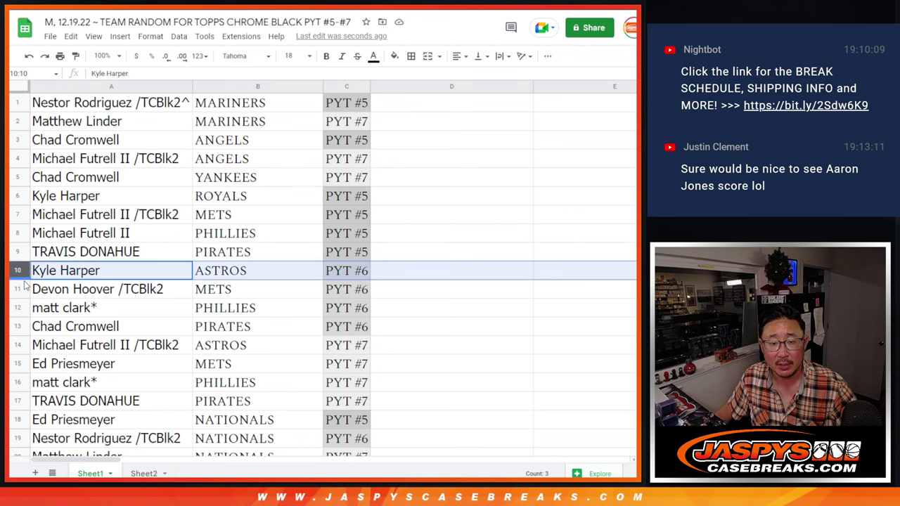
left_click(22, 251)
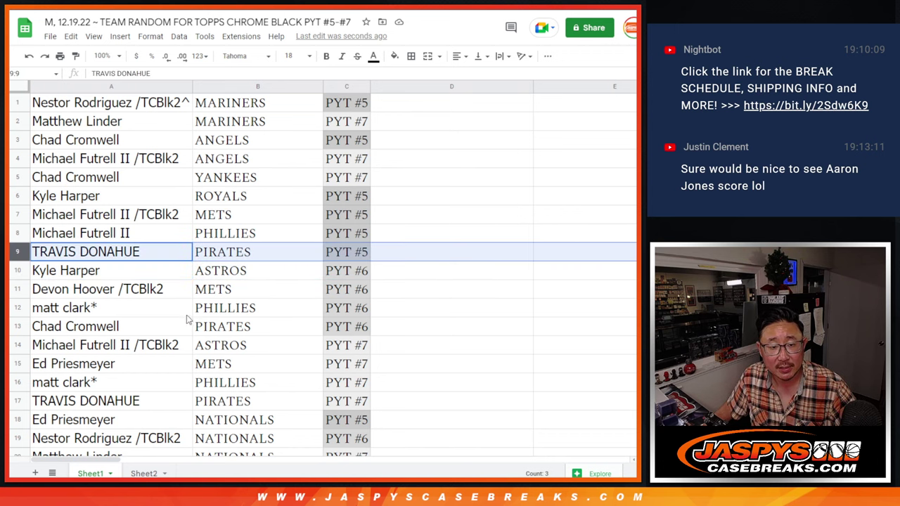
scroll(190, 321, "down", 2)
scroll(196, 300, "down", 2)
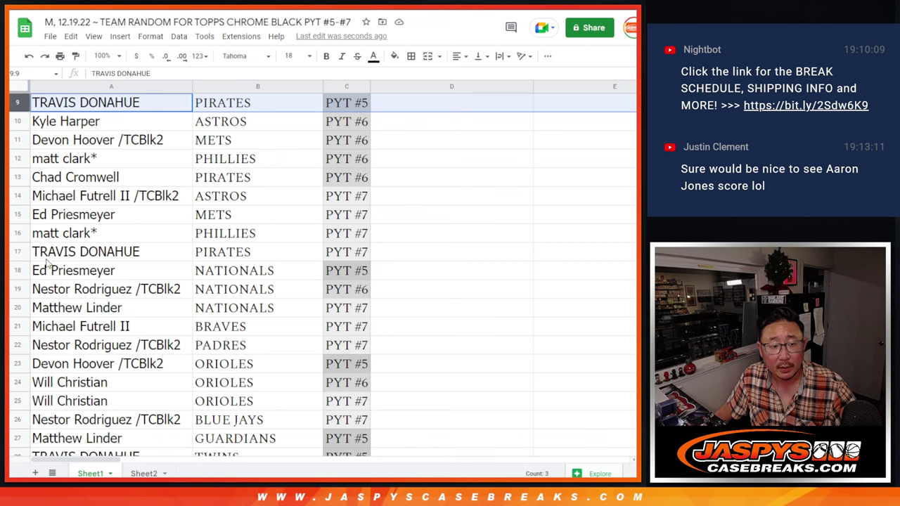
left_click(18, 271)
scroll(135, 291, "down", 1)
scroll(135, 291, "down", 2)
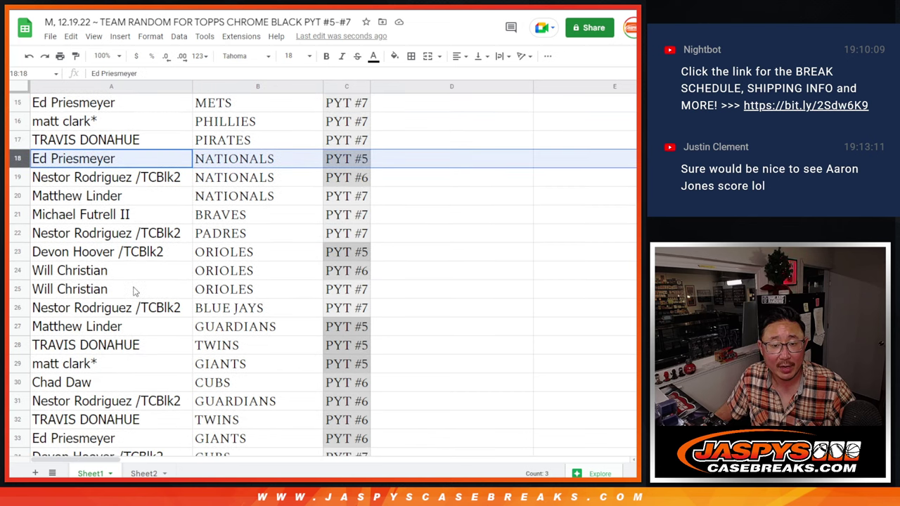
left_click(17, 251)
scroll(127, 275, "down", 2)
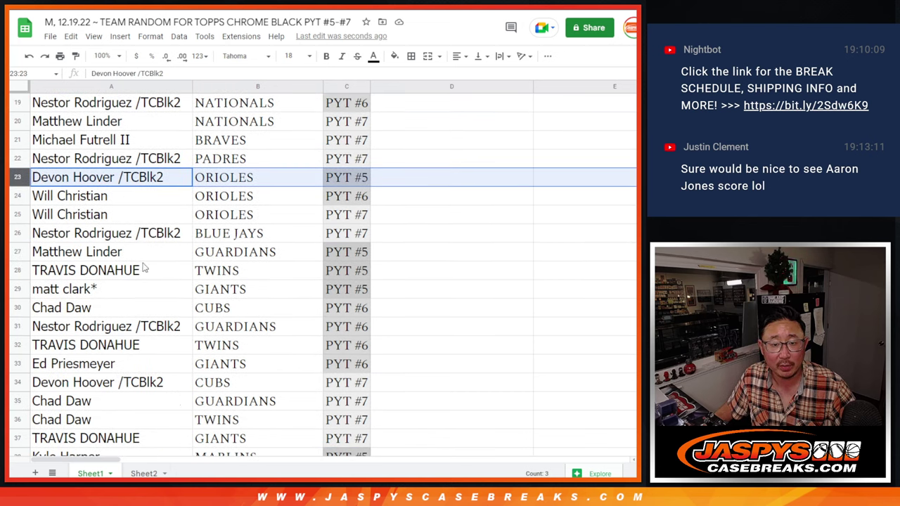
left_click(17, 252)
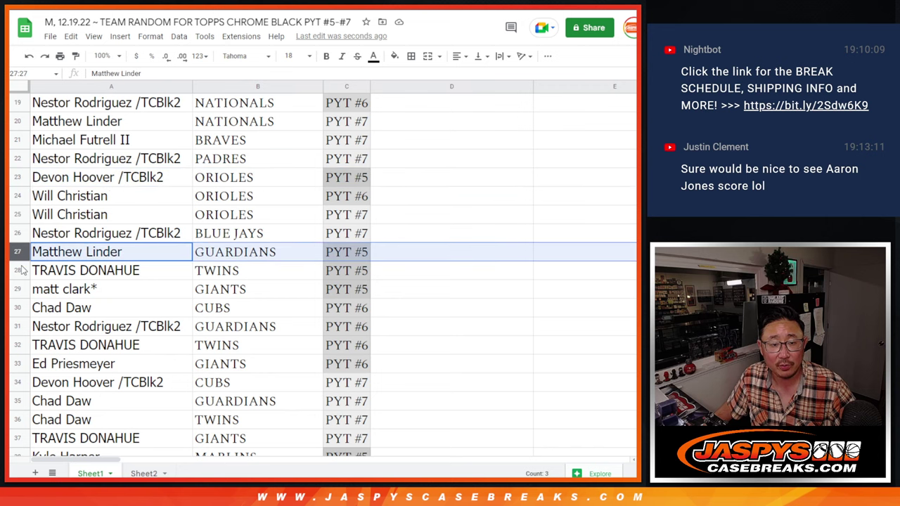
left_click(17, 270)
left_click(18, 288)
scroll(129, 297, "down", 1)
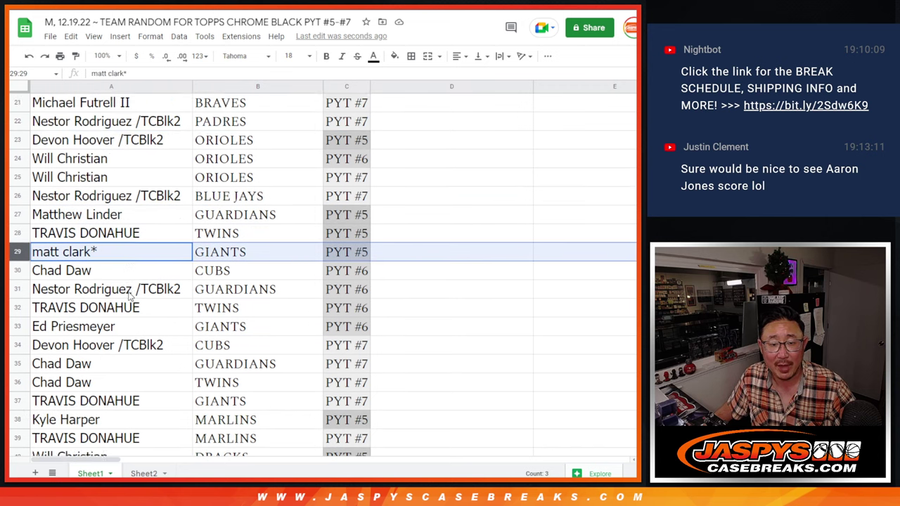
scroll(129, 297, "down", 2)
scroll(130, 297, "down", 1)
scroll(129, 297, "down", 2)
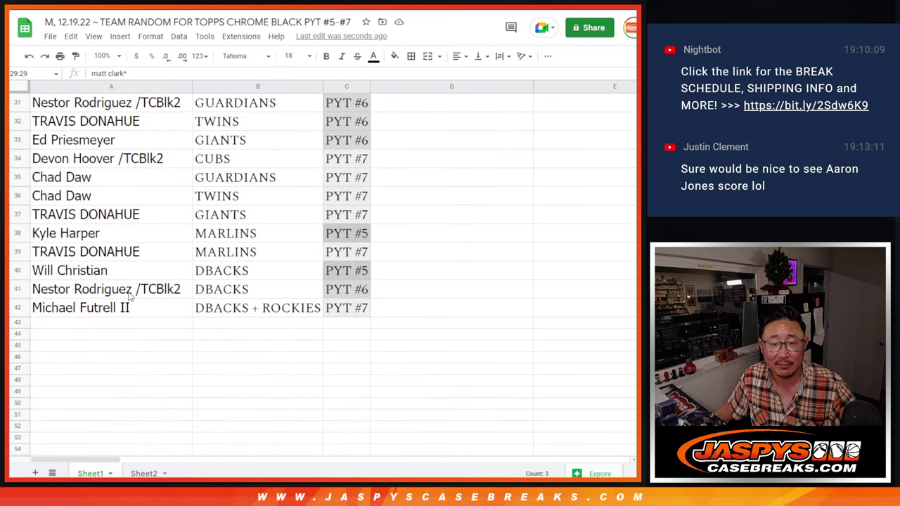
left_click(15, 233)
left_click(18, 270)
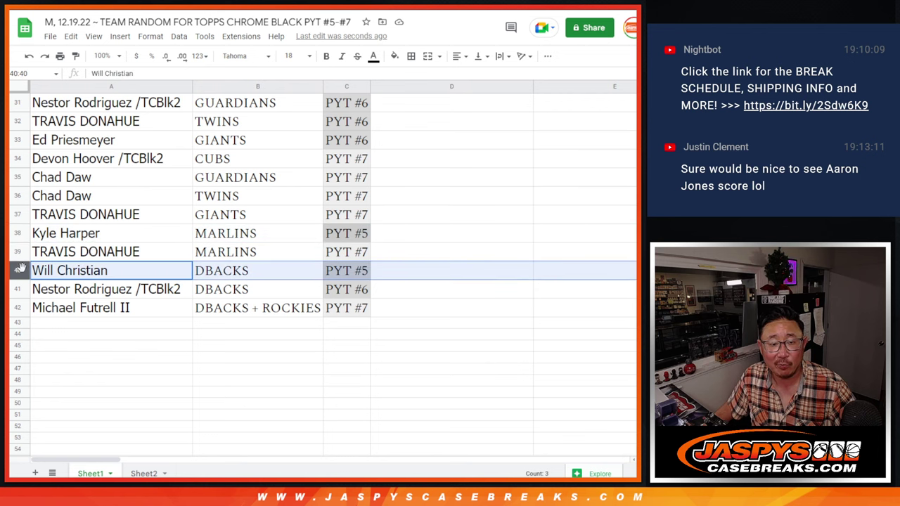
scroll(173, 277, "up", 7)
scroll(176, 274, "up", 7)
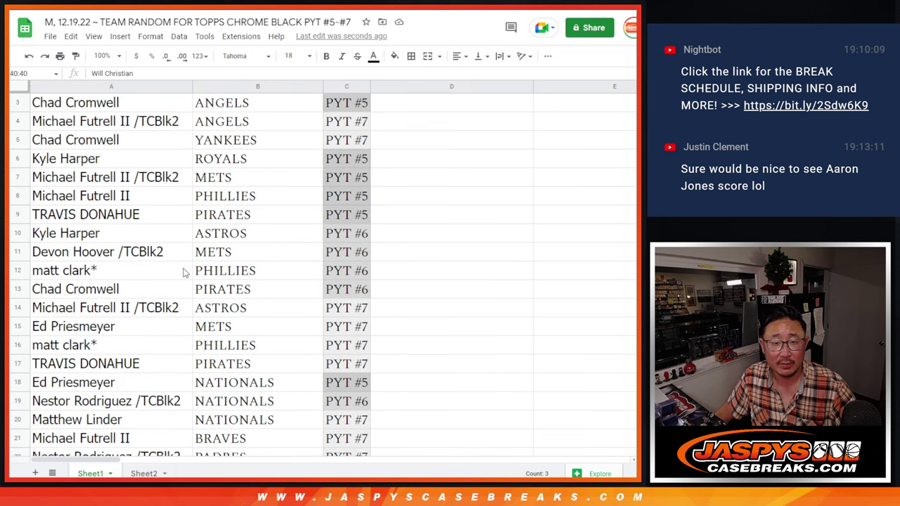
scroll(182, 271, "up", 1)
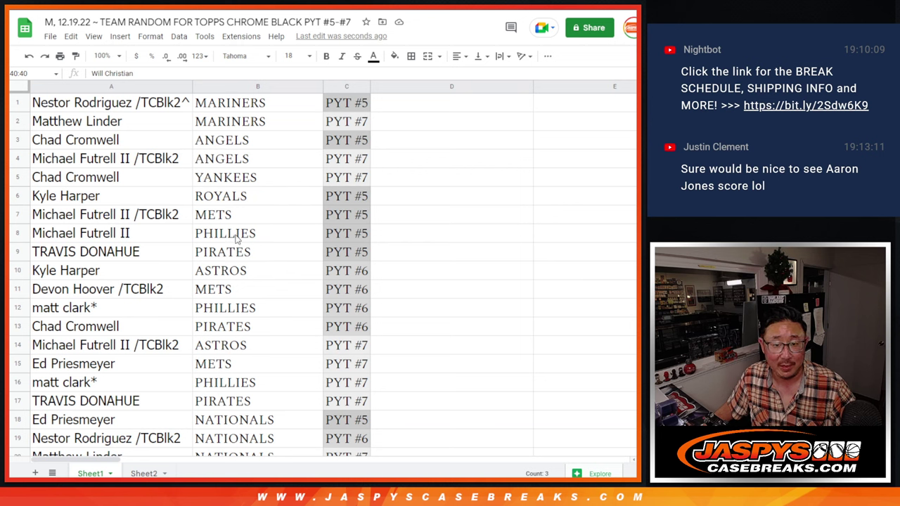
left_click(21, 273)
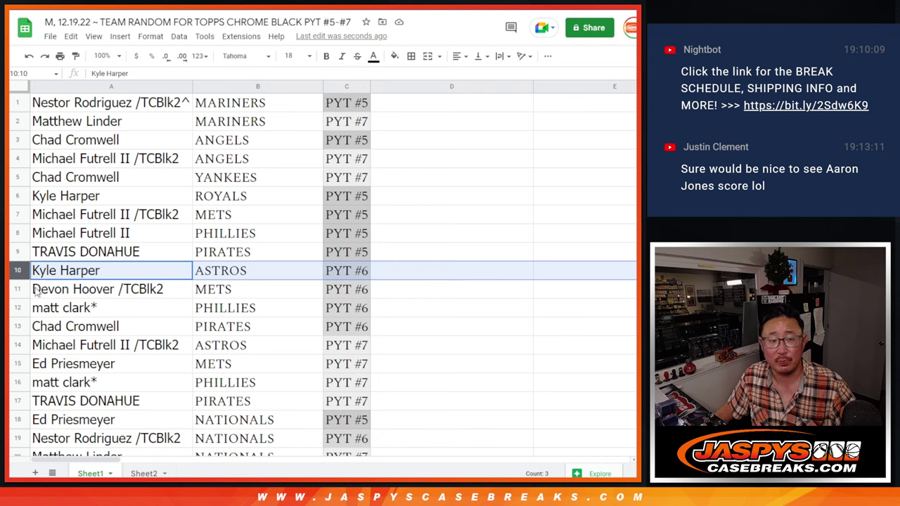
left_click(19, 289)
left_click(19, 307)
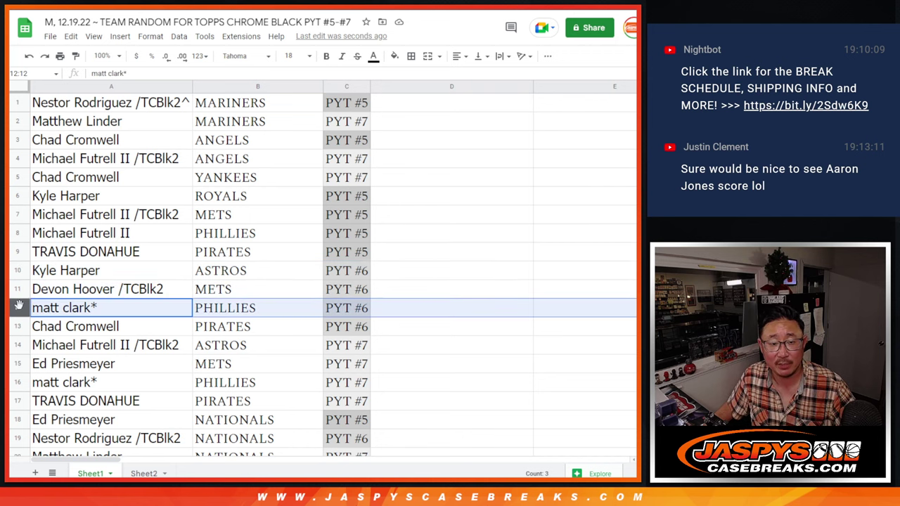
left_click(19, 326)
scroll(24, 296, "down", 3)
scroll(27, 267, "down", 2)
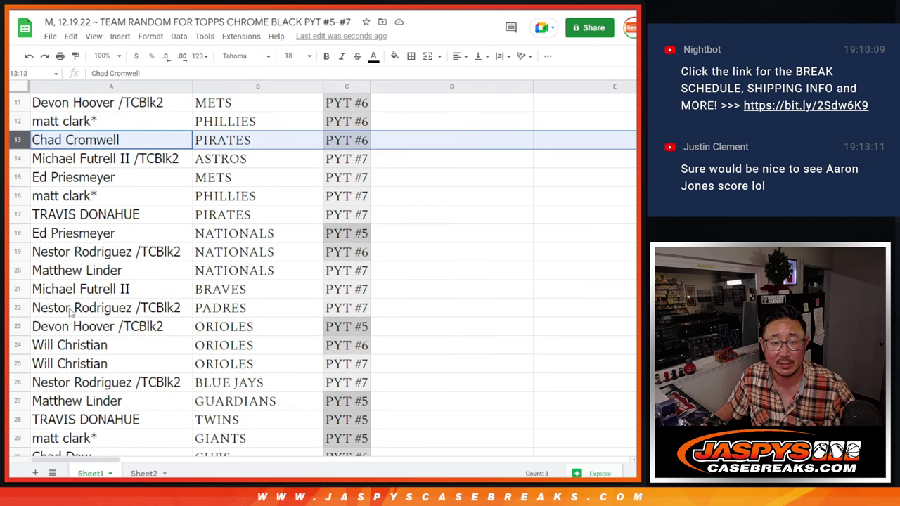
scroll(31, 234, "down", 1)
left_click(19, 214)
scroll(154, 296, "down", 2)
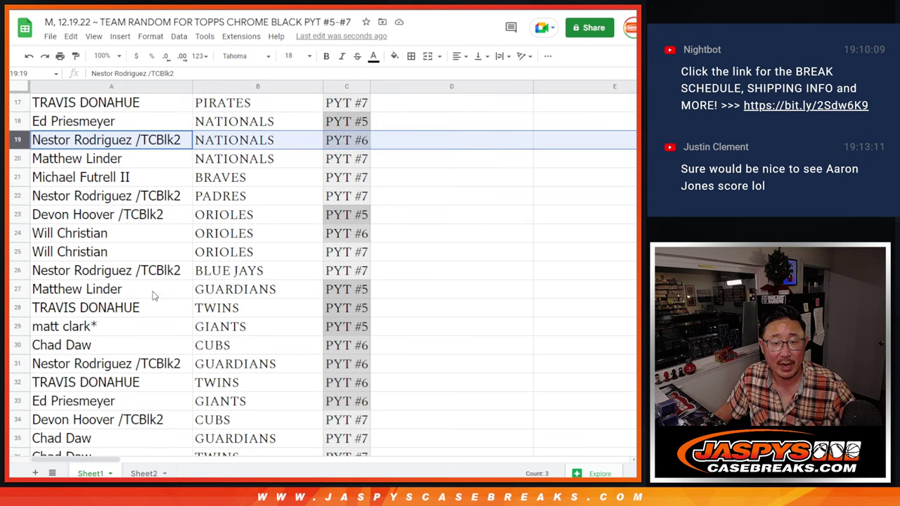
left_click(17, 233)
scroll(162, 309, "down", 2)
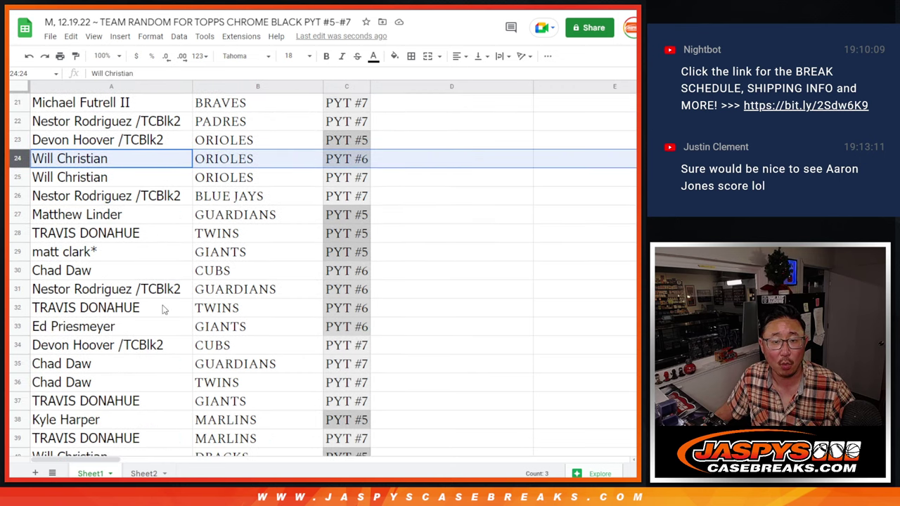
scroll(177, 260, "down", 1)
left_click(21, 235)
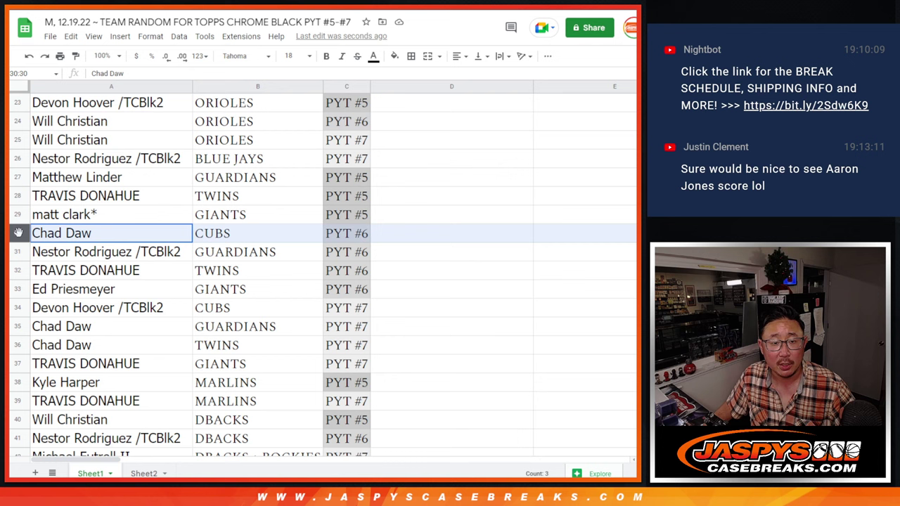
left_click(19, 252)
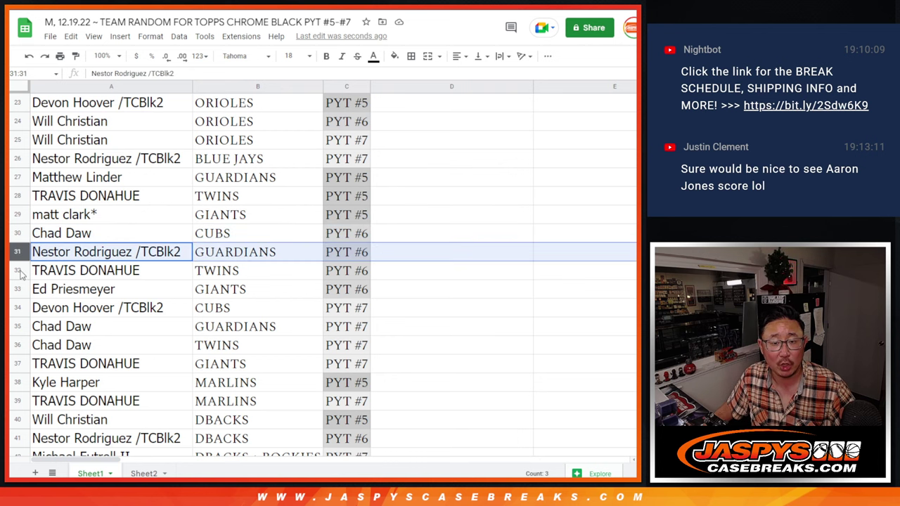
left_click(18, 271)
left_click(19, 289)
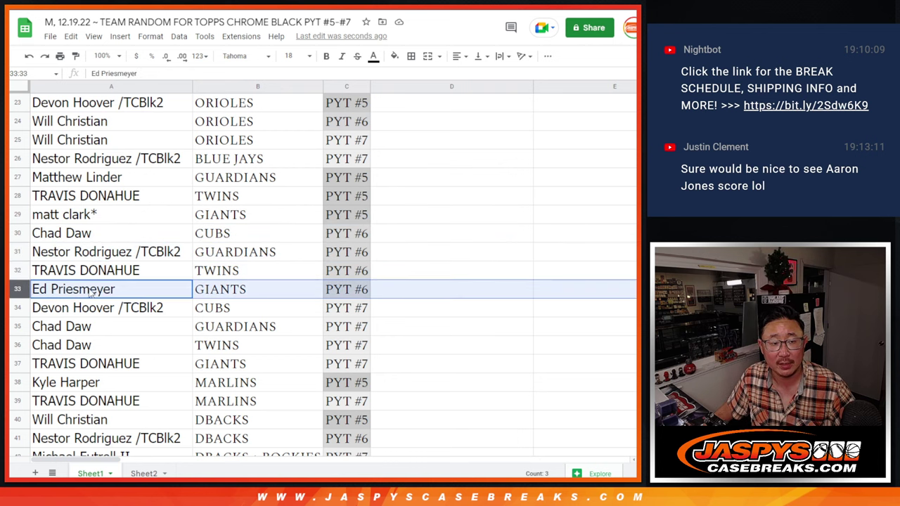
scroll(119, 293, "down", 2)
scroll(120, 295, "down", 2)
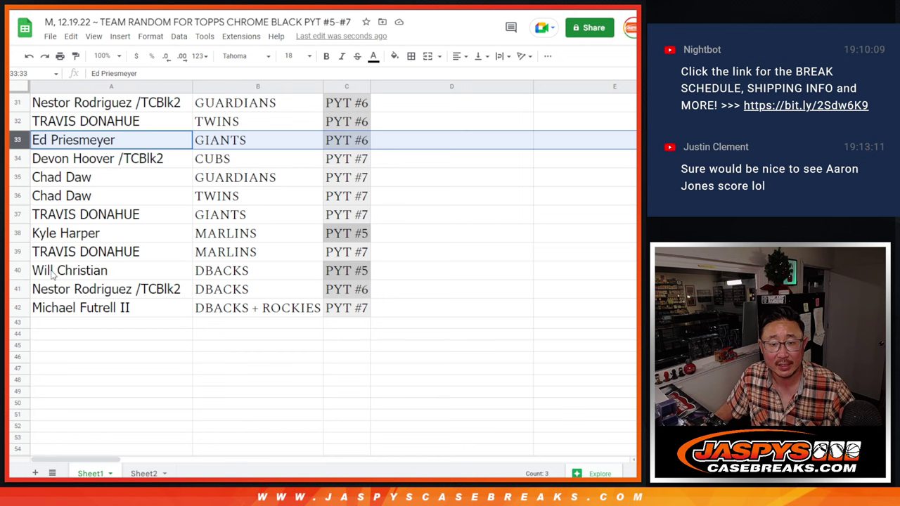
left_click(17, 289)
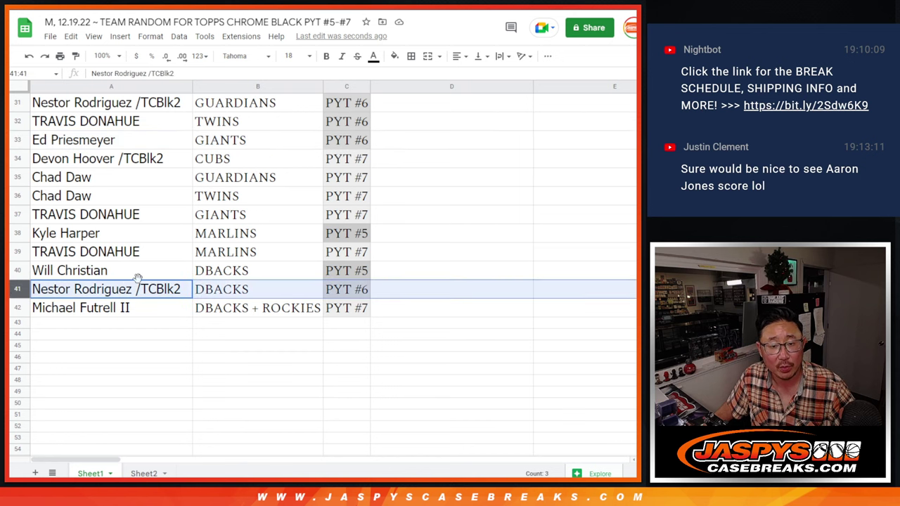
scroll(194, 271, "up", 4)
scroll(194, 271, "up", 4)
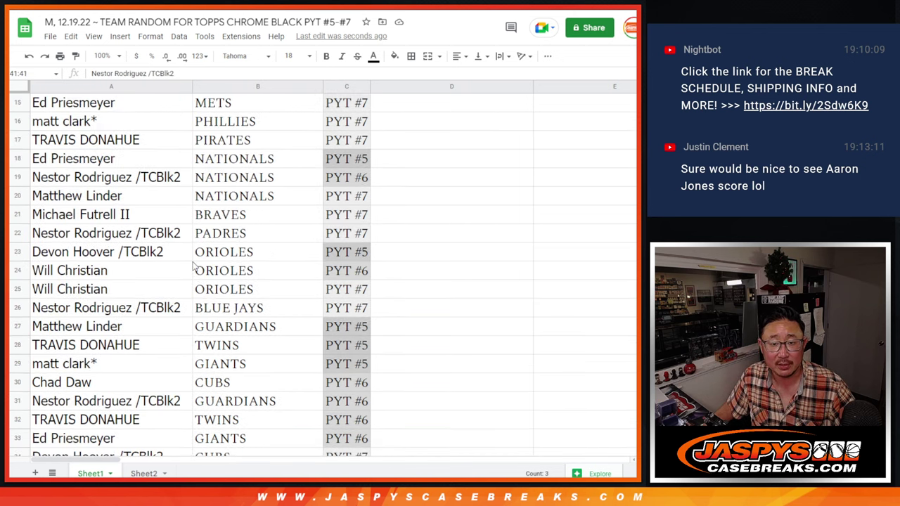
scroll(194, 270, "up", 6)
scroll(194, 271, "up", 1)
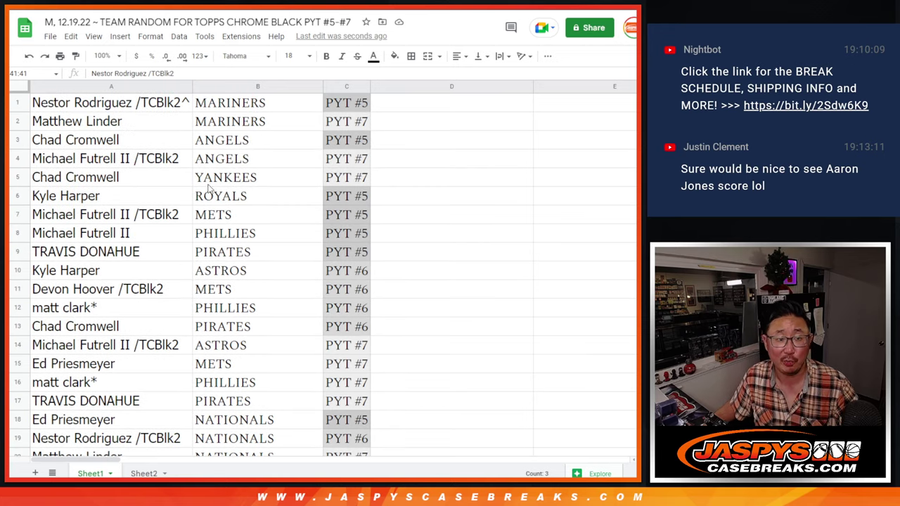
left_click(14, 120)
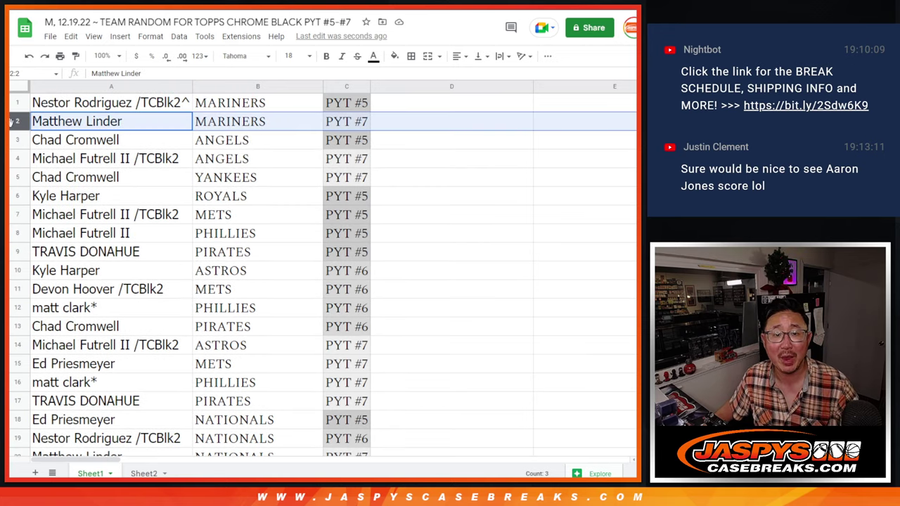
left_click(18, 160)
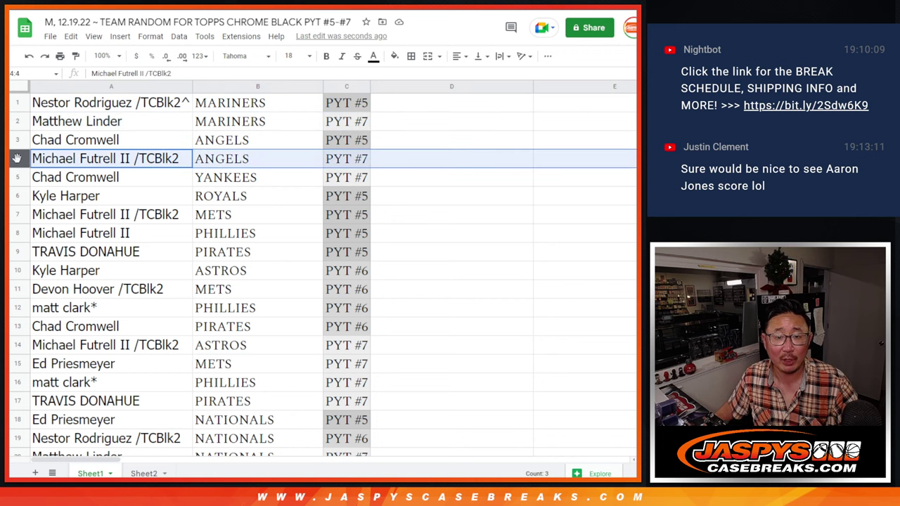
left_click(20, 178)
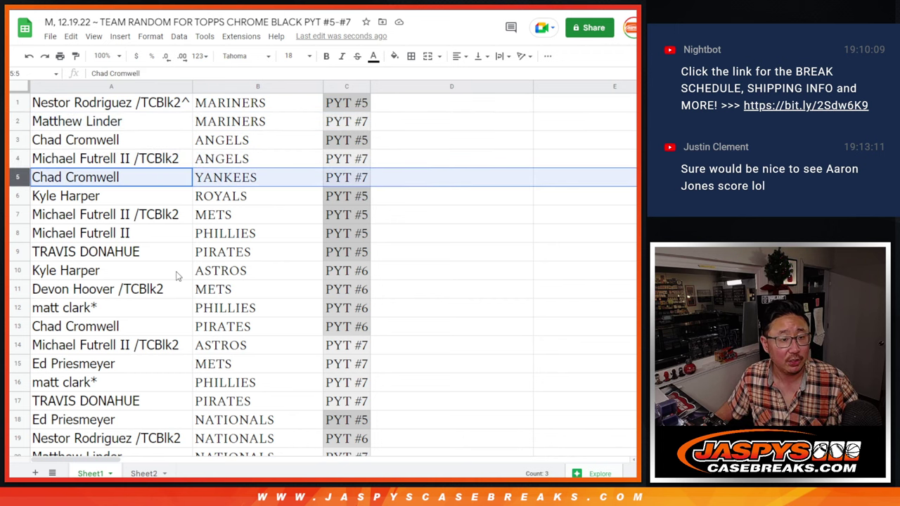
scroll(177, 275, "down", 1)
scroll(177, 276, "down", 1)
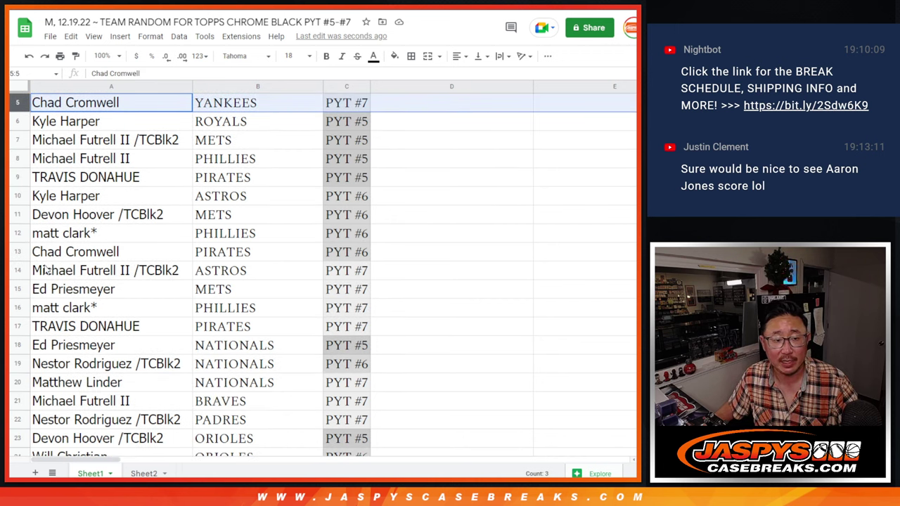
left_click(17, 270)
scroll(181, 270, "down", 2)
scroll(181, 270, "down", 1)
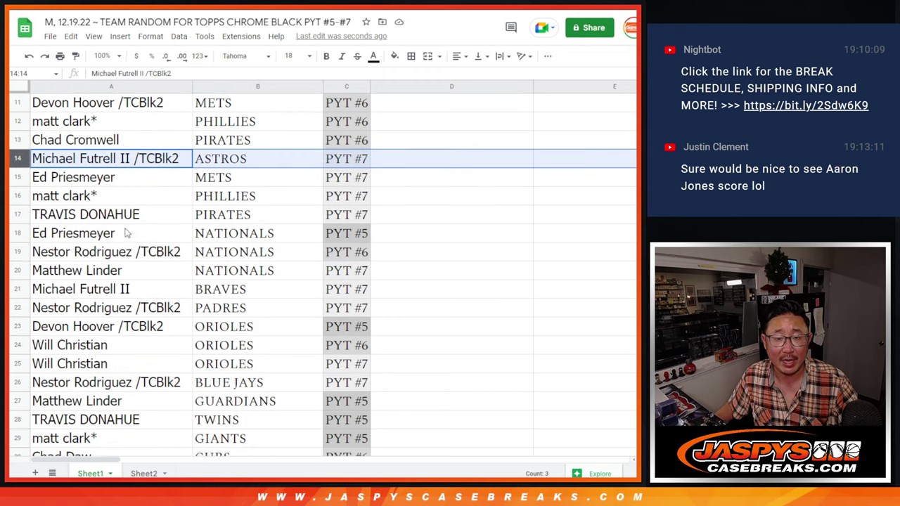
left_click(17, 177)
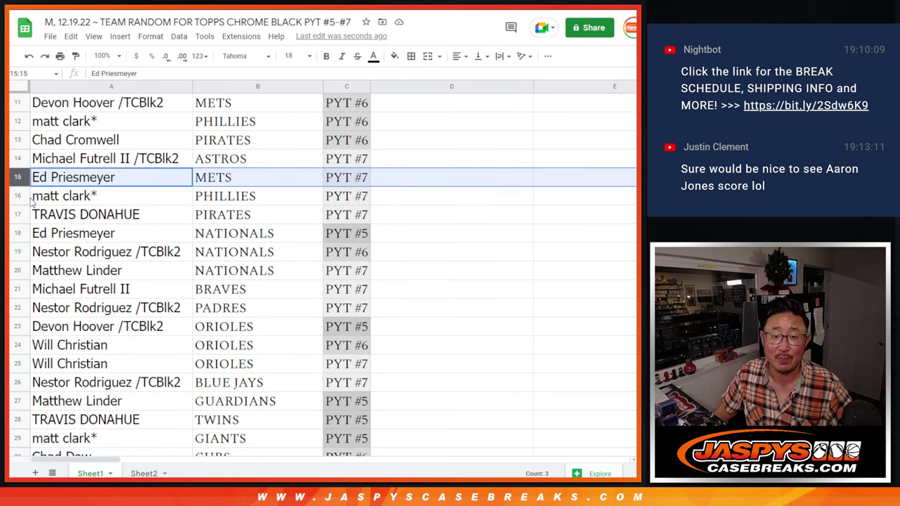
left_click(19, 197)
left_click(17, 215)
scroll(190, 214, "down", 1)
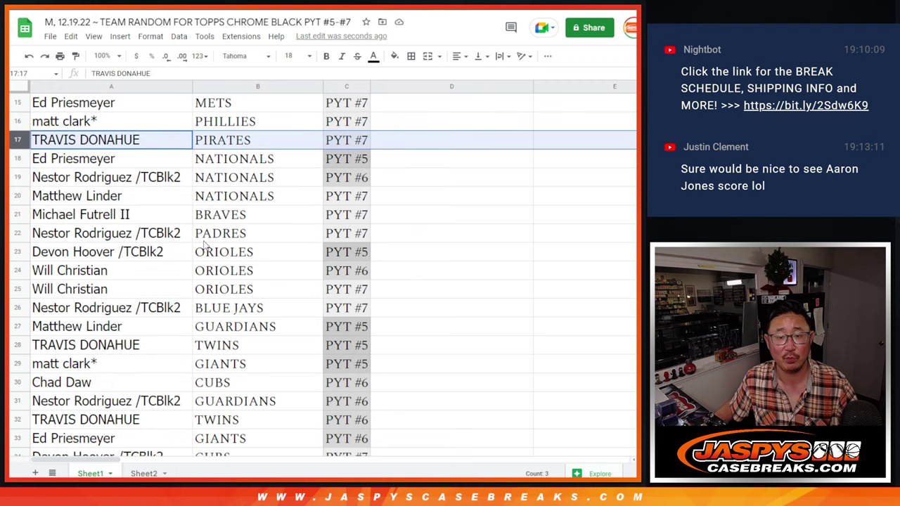
scroll(190, 215, "down", 1)
left_click(18, 158)
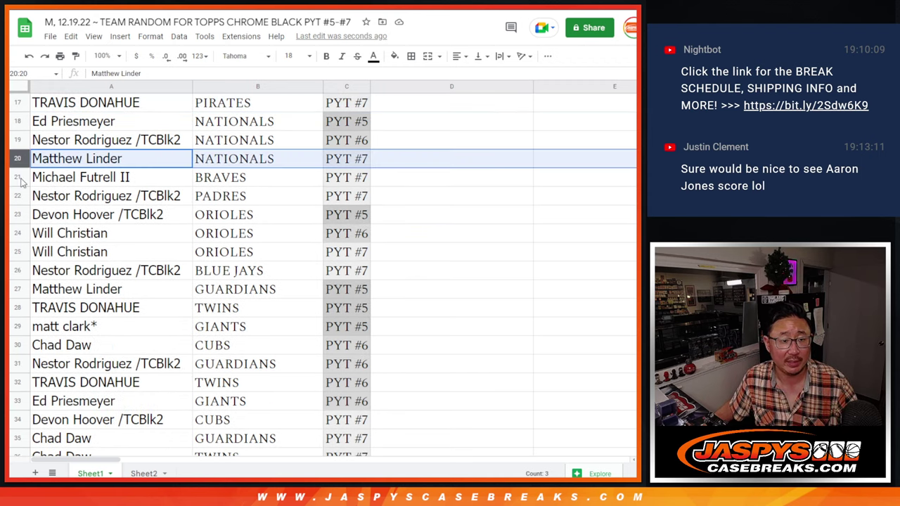
left_click(19, 177)
left_click(20, 195)
scroll(181, 241, "down", 1)
scroll(179, 218, "down", 1)
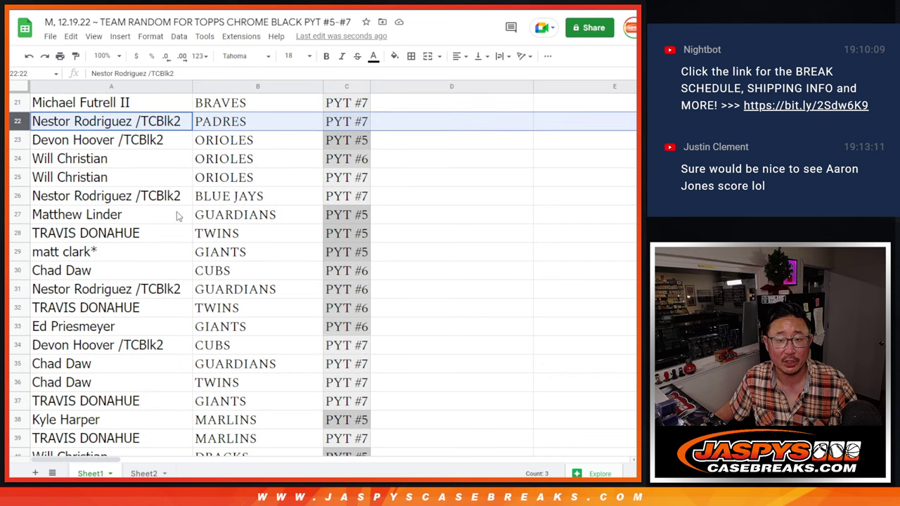
left_click(18, 177)
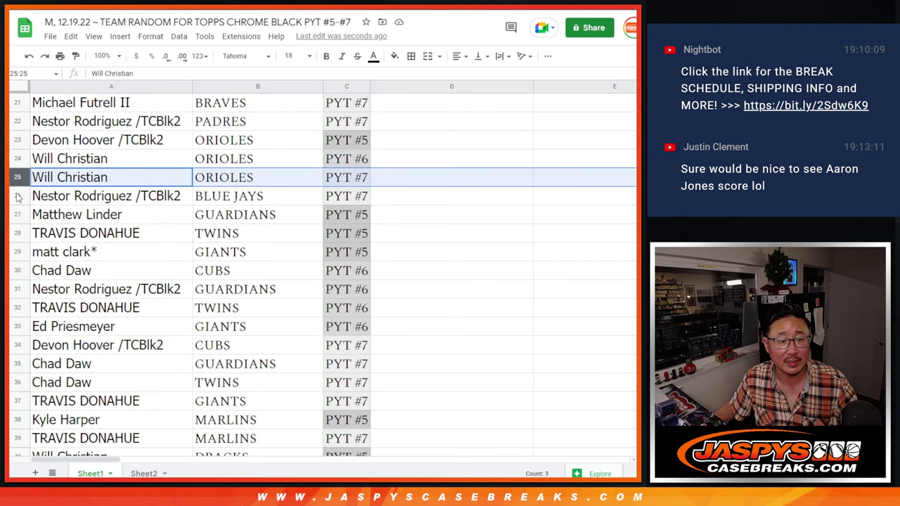
left_click(19, 196)
scroll(145, 253, "down", 3)
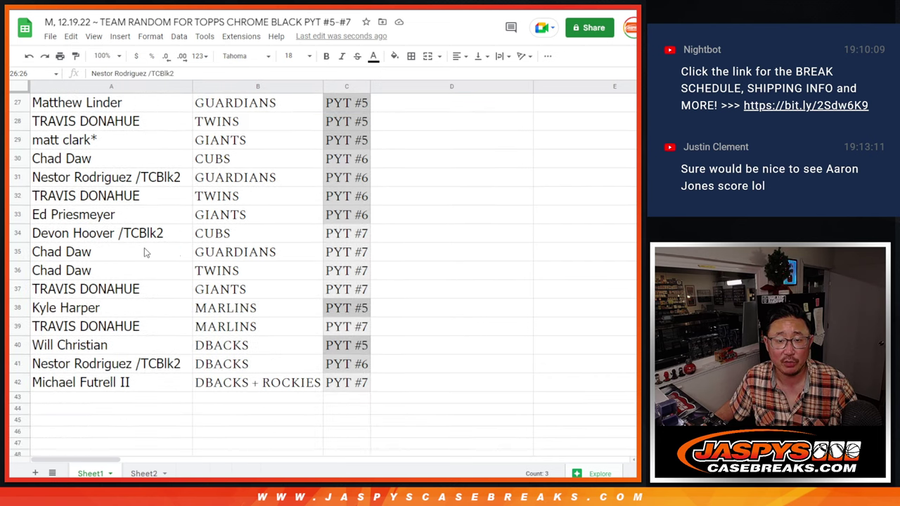
left_click(19, 236)
left_click(18, 251)
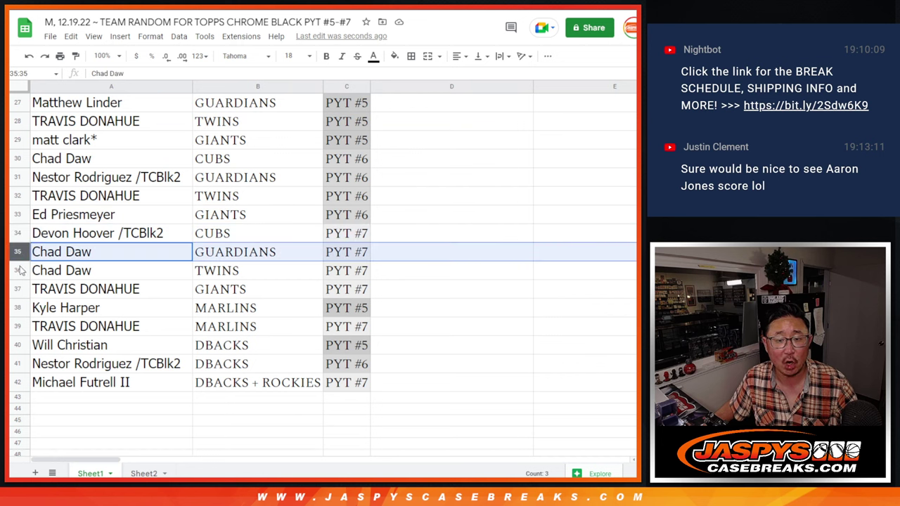
left_click(18, 272)
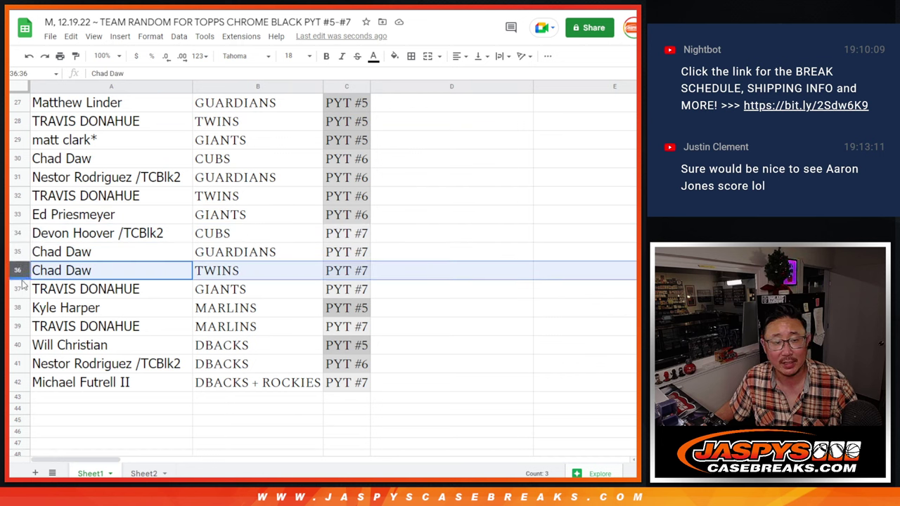
left_click(20, 289)
scroll(121, 275, "down", 2)
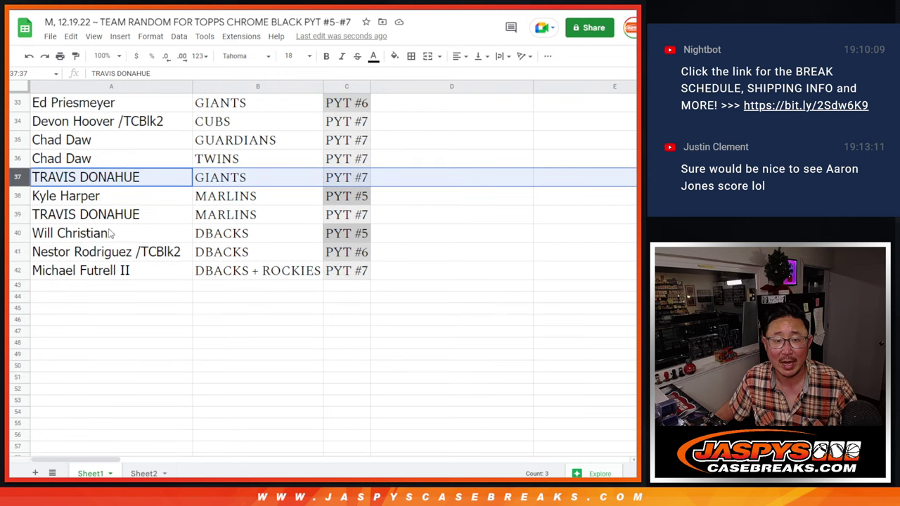
left_click(27, 219)
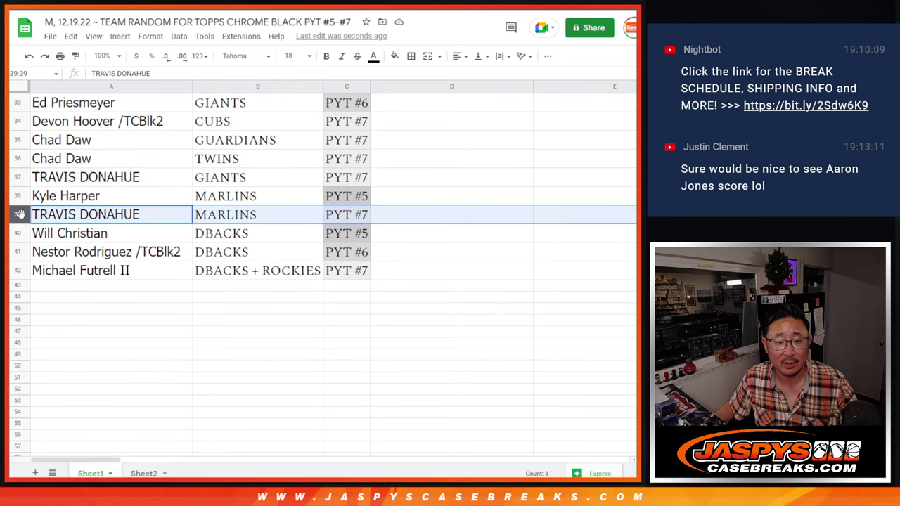
left_click(19, 273)
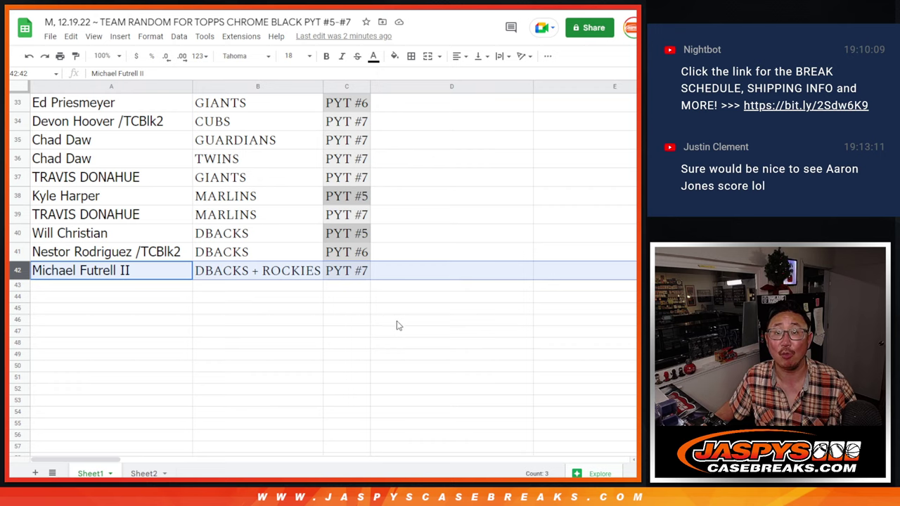
scroll(398, 321, "up", 3)
scroll(398, 321, "up", 5)
scroll(365, 303, "up", 2)
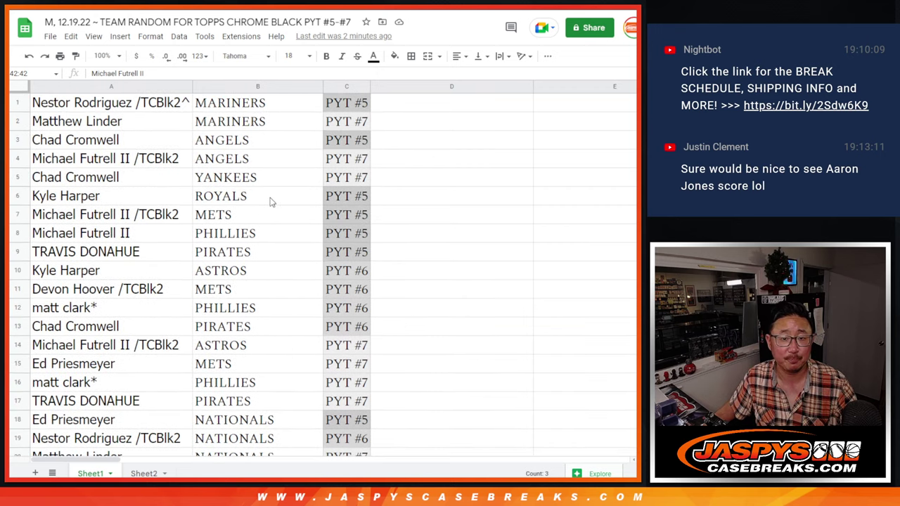
left_click(125, 104)
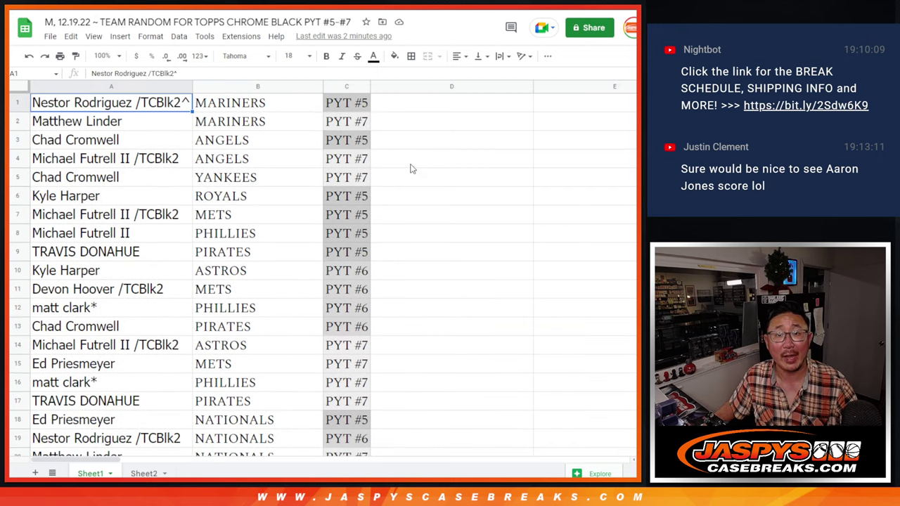